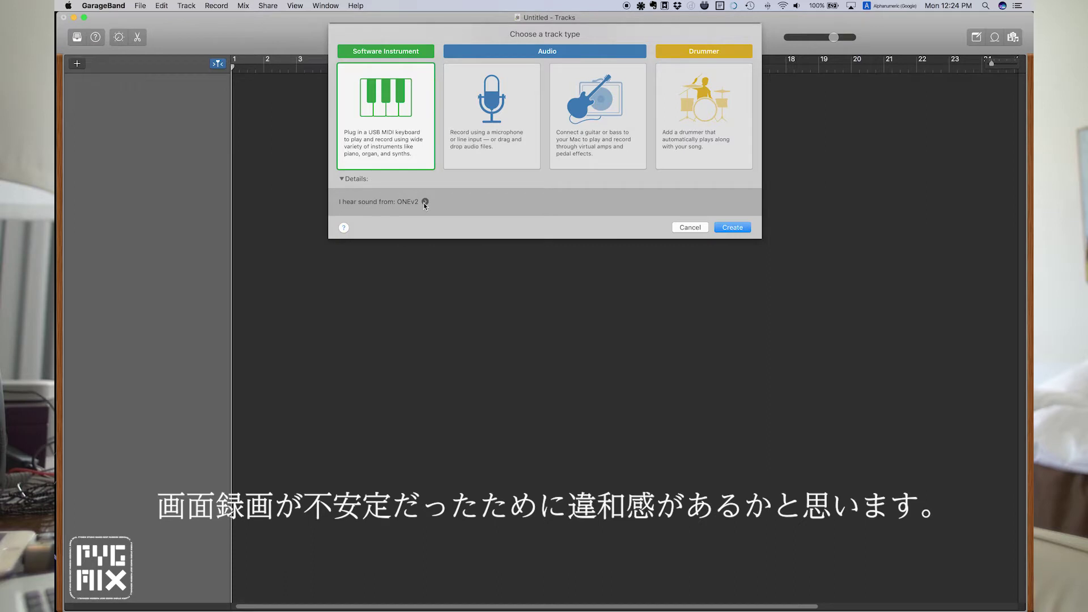
Create an audio track for a microphone or line input with its input set to No Input.
{"action": "left_click", "coordinate": [527, 136]}
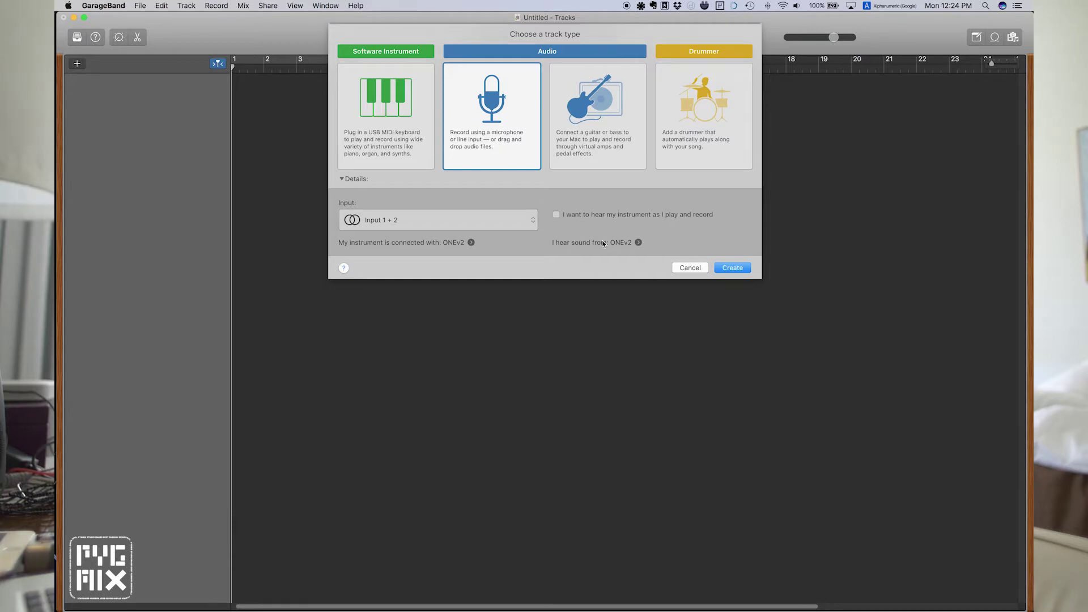
{"action": "left_click", "coordinate": [526, 221]}
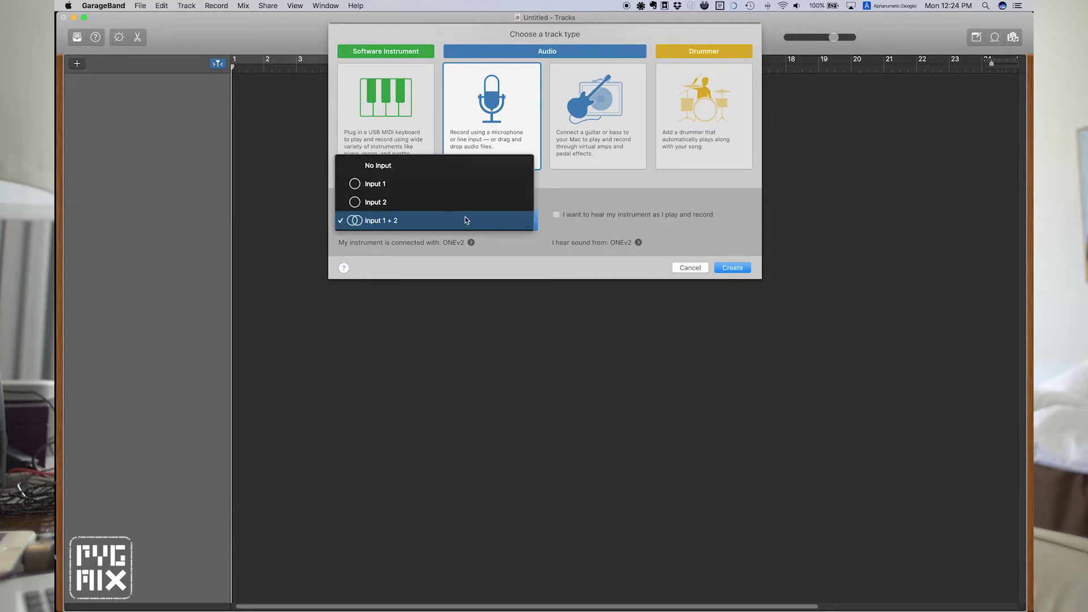
{"action": "left_click", "coordinate": [464, 166]}
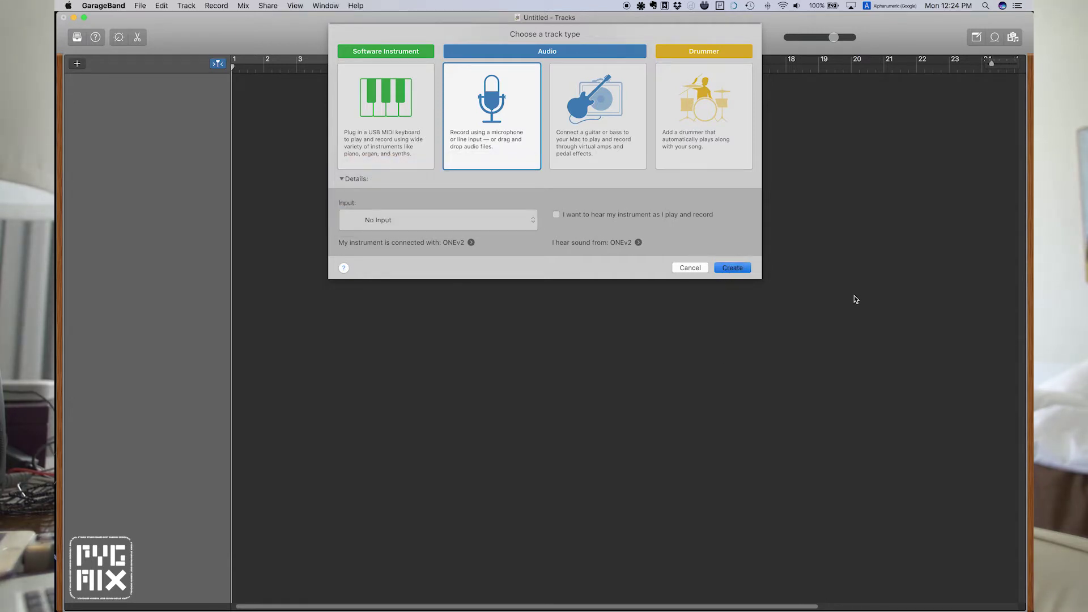
{"action": "key", "text": "Return"}
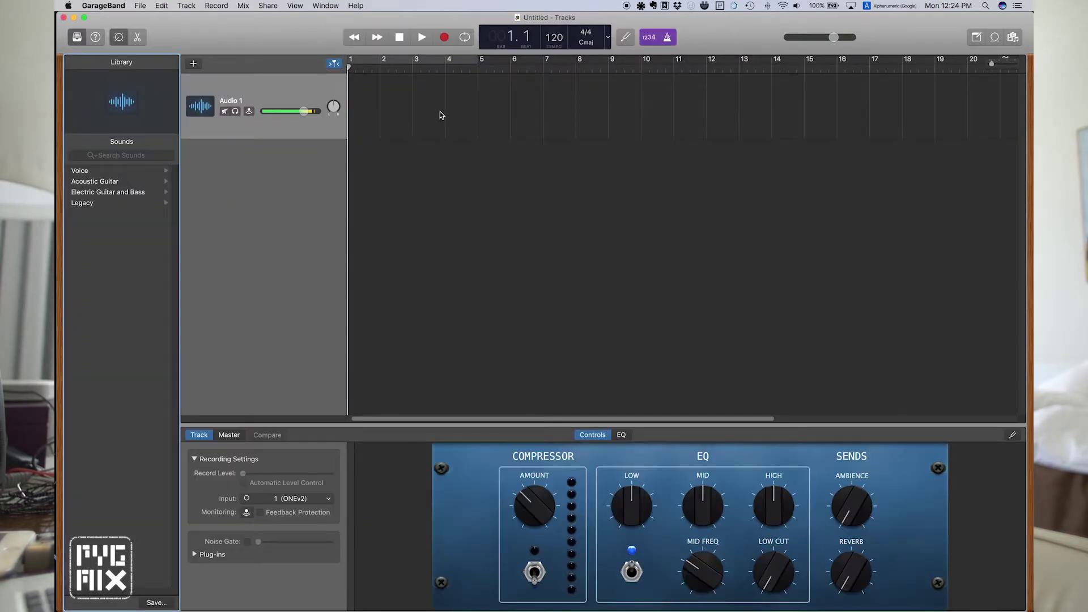
Set the audio track's recording input to No Input and switch its input format to stereo.
{"action": "left_click", "coordinate": [322, 500]}
{"action": "left_click", "coordinate": [322, 252]}
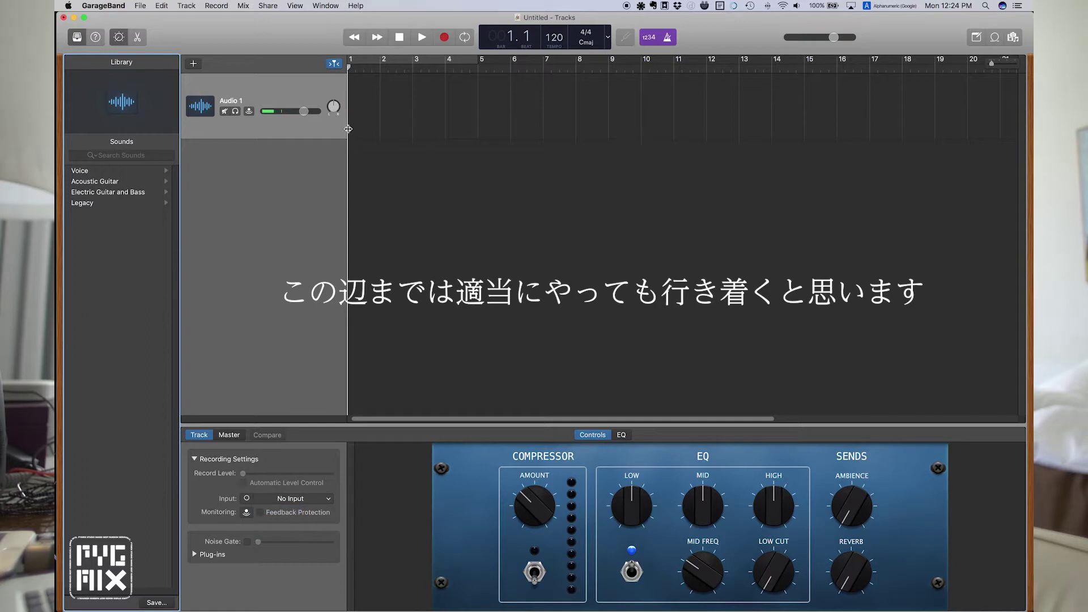
{"action": "left_click", "coordinate": [247, 499]}
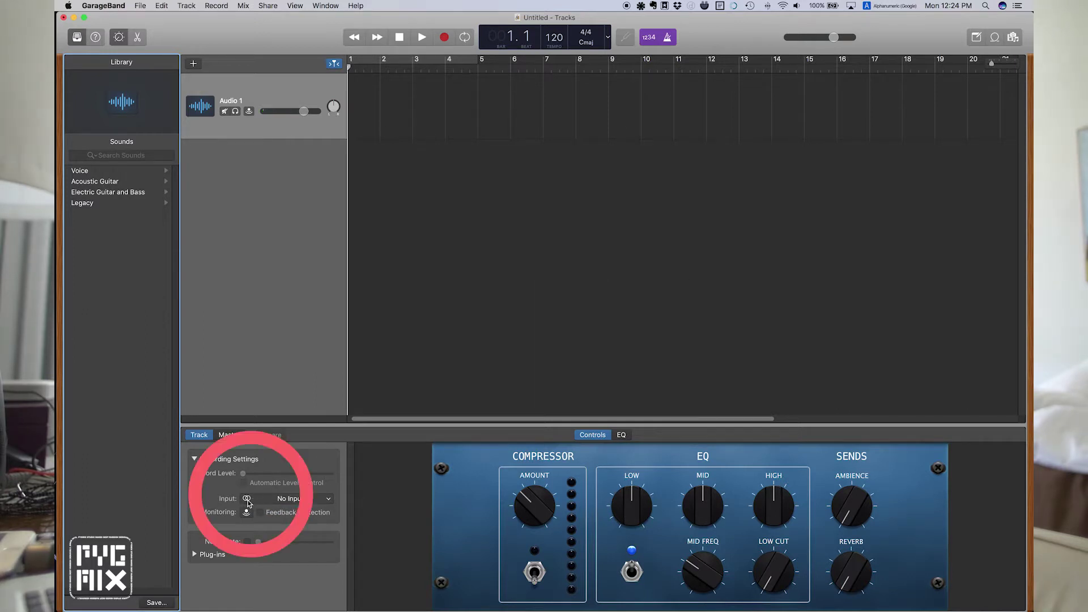
{"action": "left_click", "coordinate": [247, 499]}
{"action": "left_click", "coordinate": [247, 499]}
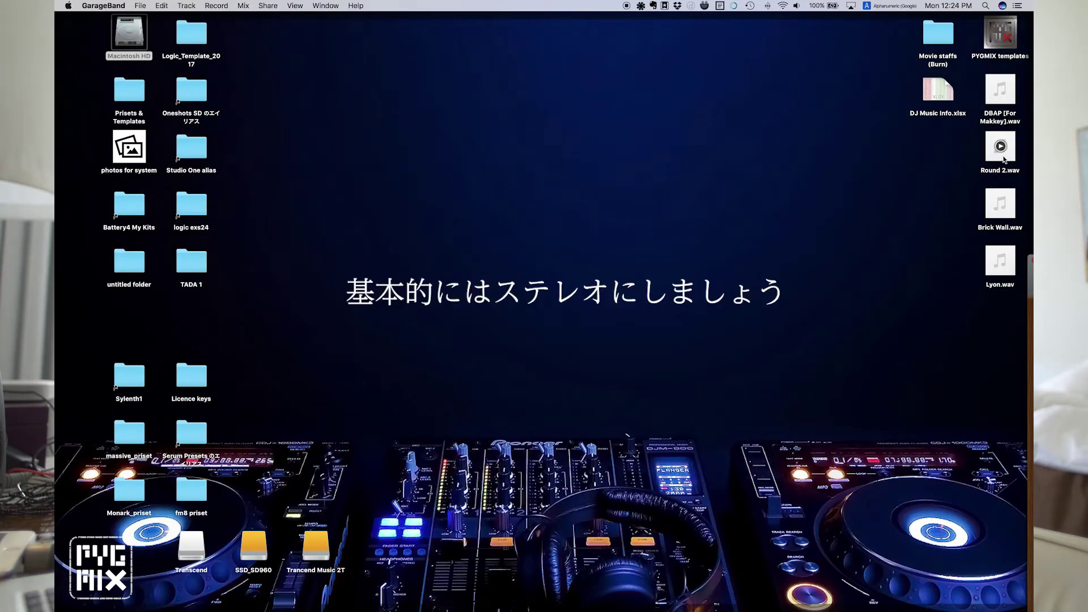
Place Round 2.wav from the desktop at the start of the audio track and play its opening.
{"action": "left_click_drag", "start_coordinate": [1001, 158], "coordinate": [999, 154]}
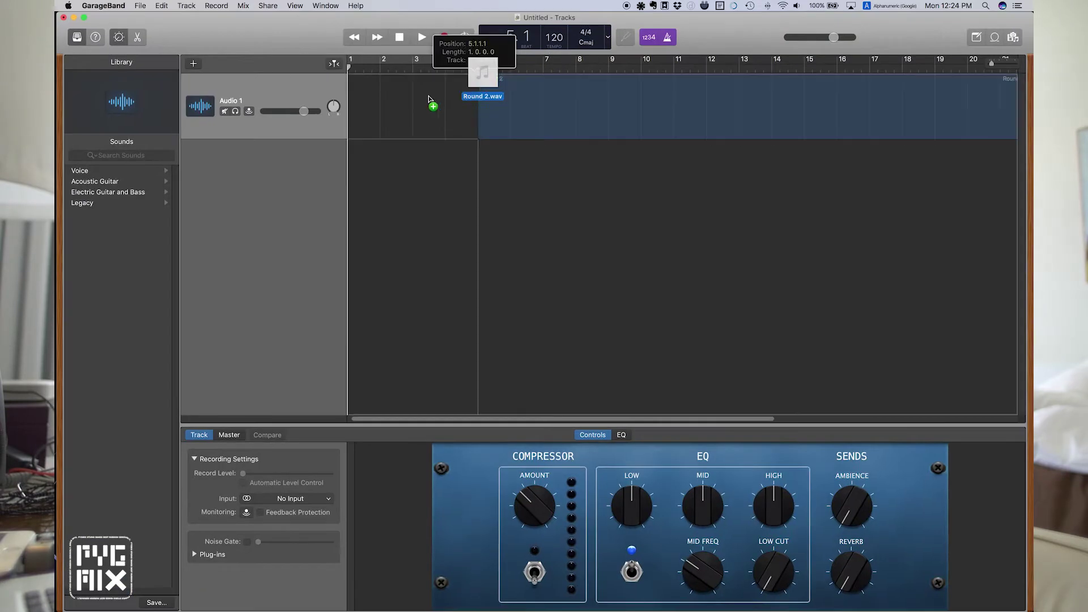
{"action": "left_click_drag", "start_coordinate": [433, 99], "coordinate": [352, 115]}
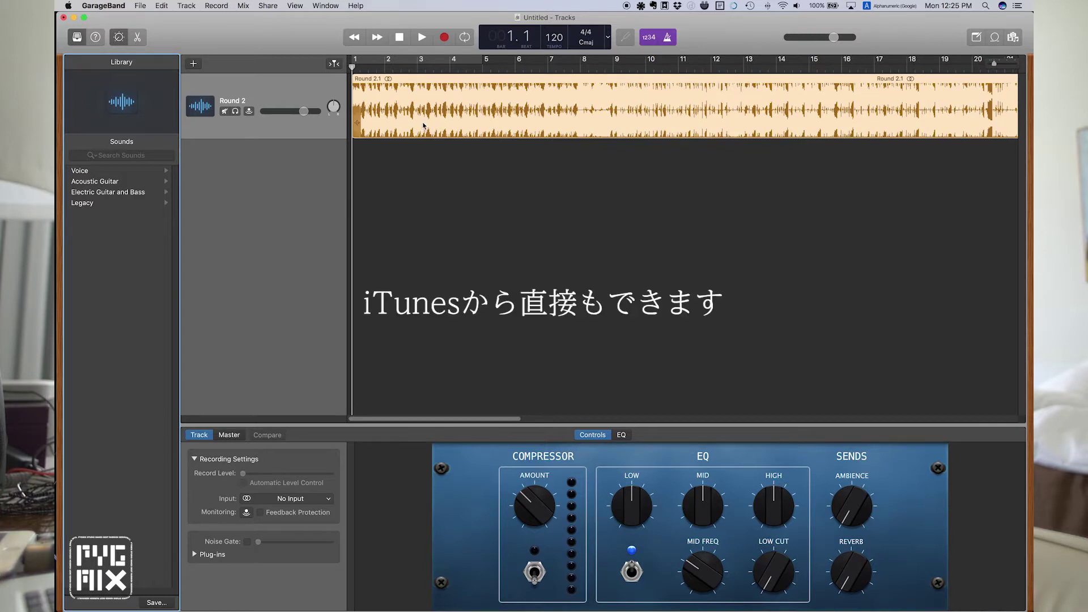
{"action": "left_click", "coordinate": [422, 37]}
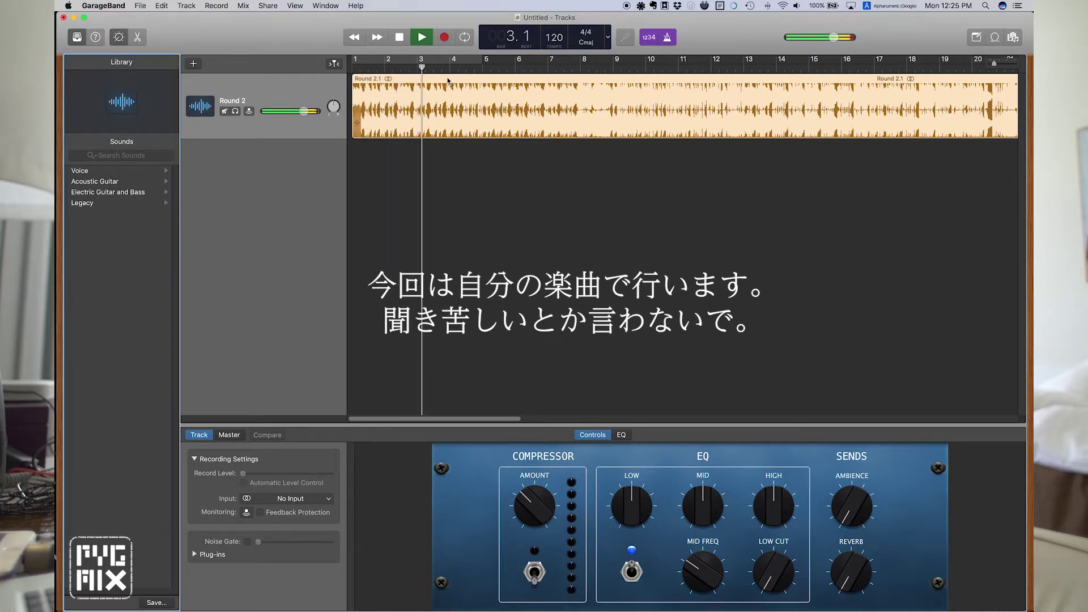
{"action": "key", "text": "space"}
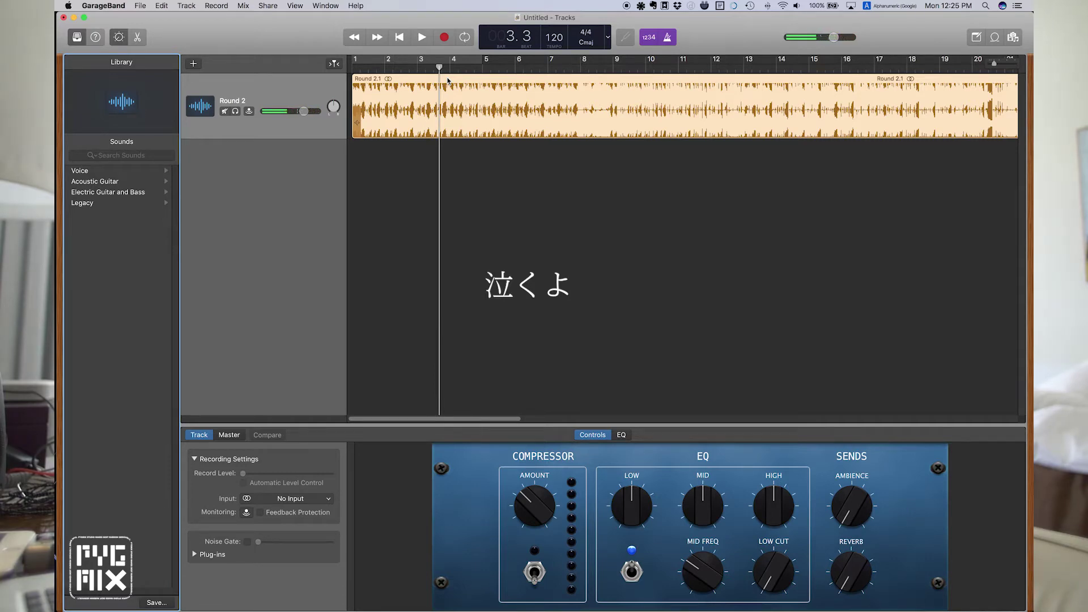
{"action": "left_click_drag", "start_coordinate": [440, 68], "coordinate": [348, 74]}
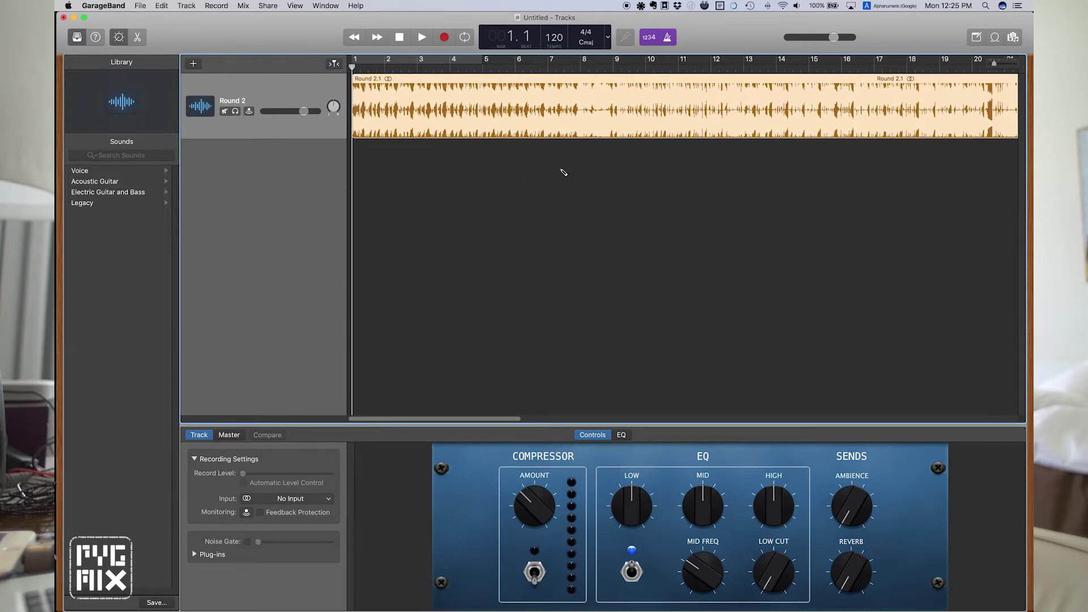
Add two more copies of Round 2.wav from the desktop on new tracks below the first, starting at bar 1.
{"action": "scroll", "coordinate": [558, 171], "scroll_direction": "right", "scroll_amount": 3}
{"action": "scroll", "coordinate": [556, 171], "scroll_direction": "down", "scroll_amount": 5}
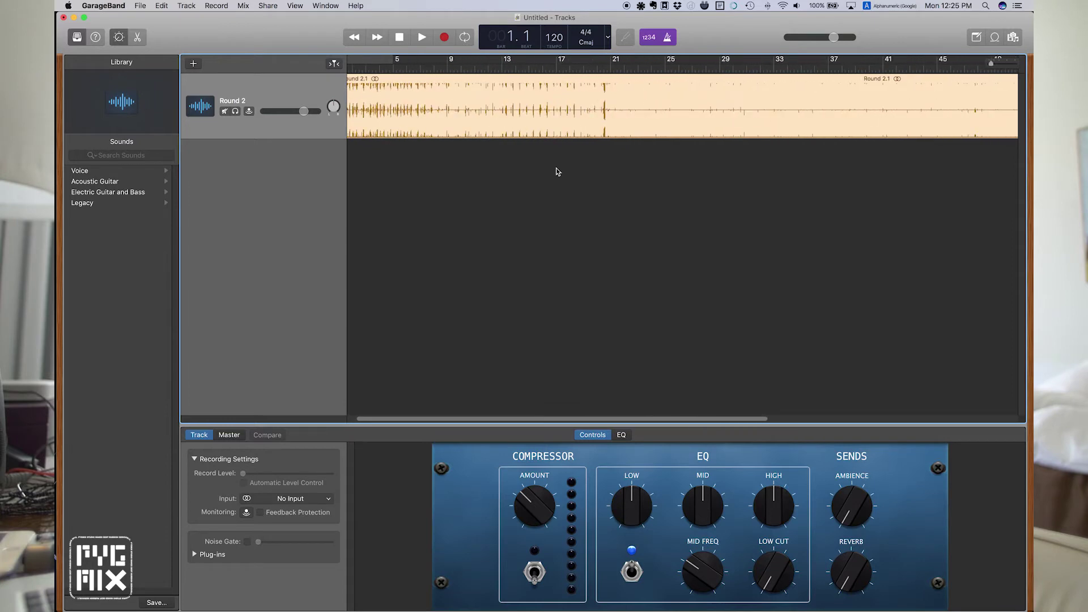
{"action": "scroll", "coordinate": [556, 172], "scroll_direction": "left", "scroll_amount": 1}
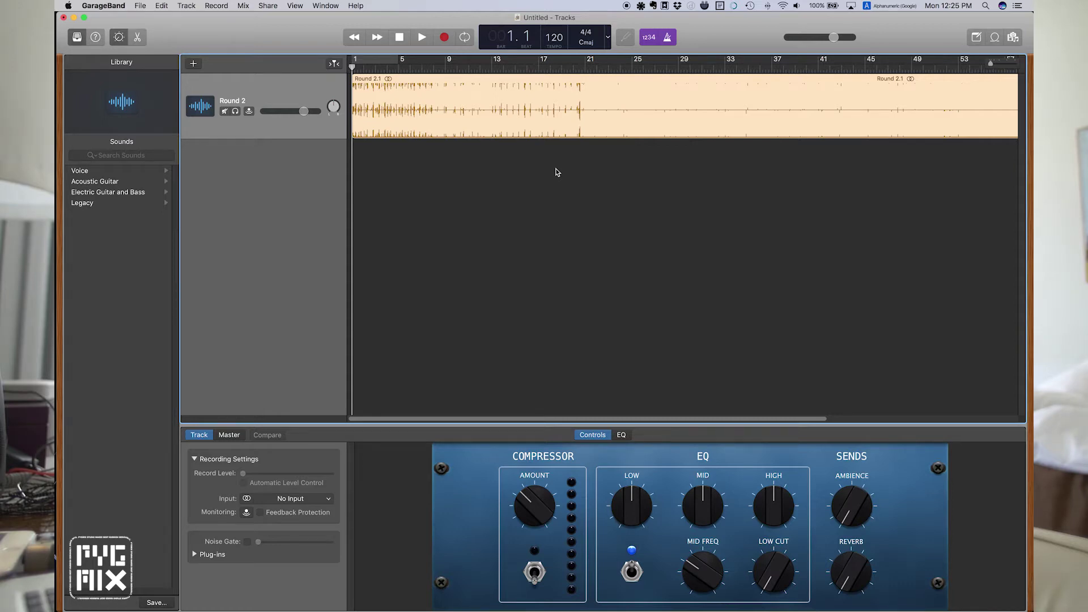
{"action": "key", "text": "F11"}
{"action": "left_click_drag", "start_coordinate": [1003, 148], "coordinate": [355, 233]}
{"action": "key", "text": "F11"}
{"action": "key", "text": "F11"}
{"action": "key", "text": "F11"}
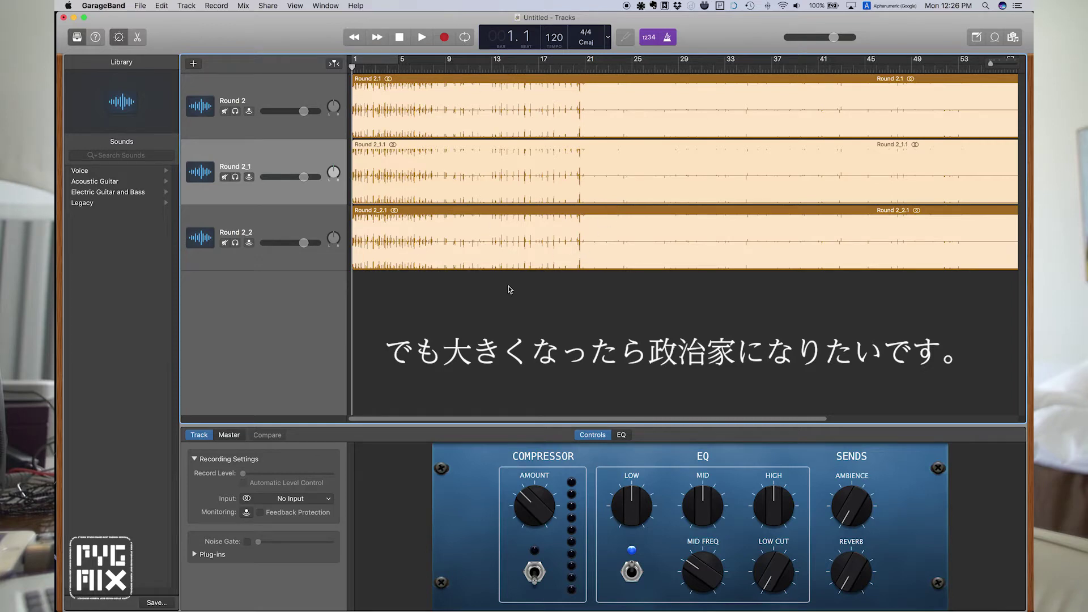
Delete the two duplicate Round 2 regions from the second and third tracks, keeping the tracks.
{"action": "scroll", "coordinate": [499, 278], "scroll_direction": "down", "scroll_amount": 5}
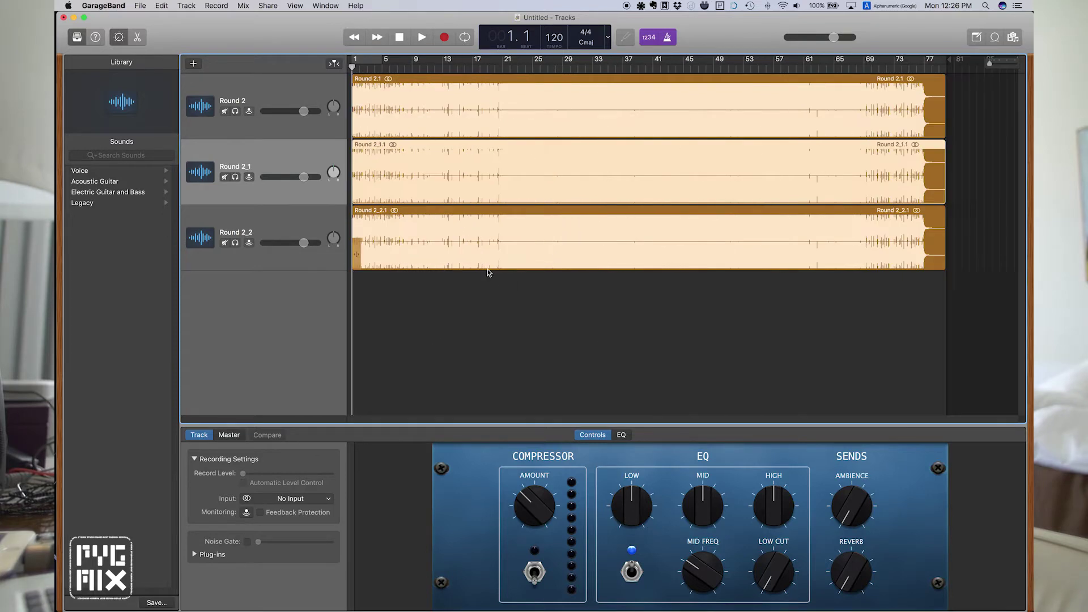
{"action": "left_click_drag", "start_coordinate": [649, 306], "coordinate": [558, 159]}
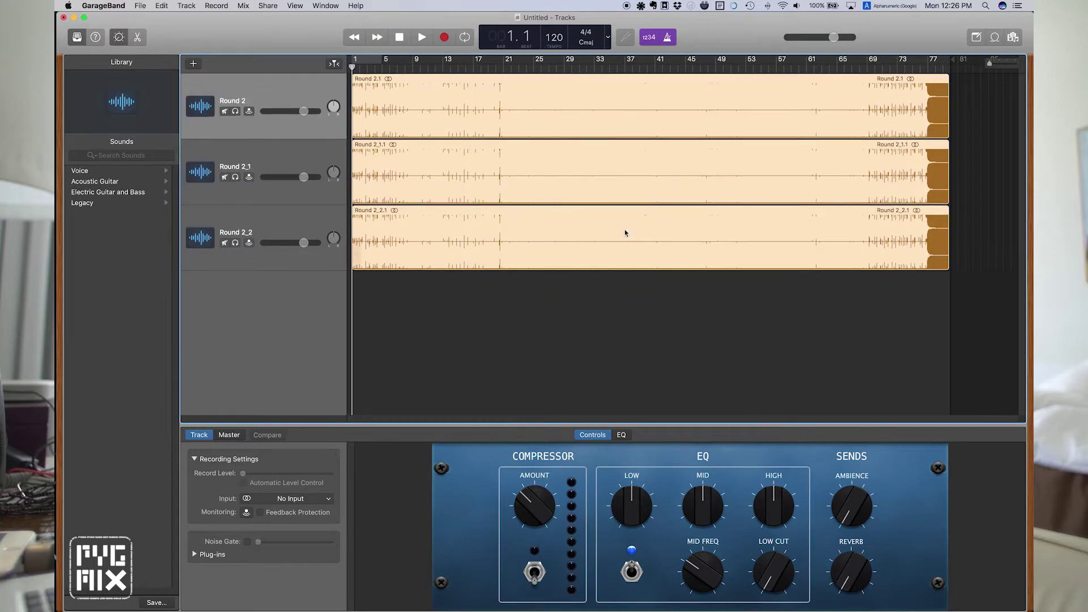
{"action": "left_click_drag", "start_coordinate": [556, 311], "coordinate": [500, 191]}
{"action": "key", "text": "Delete"}
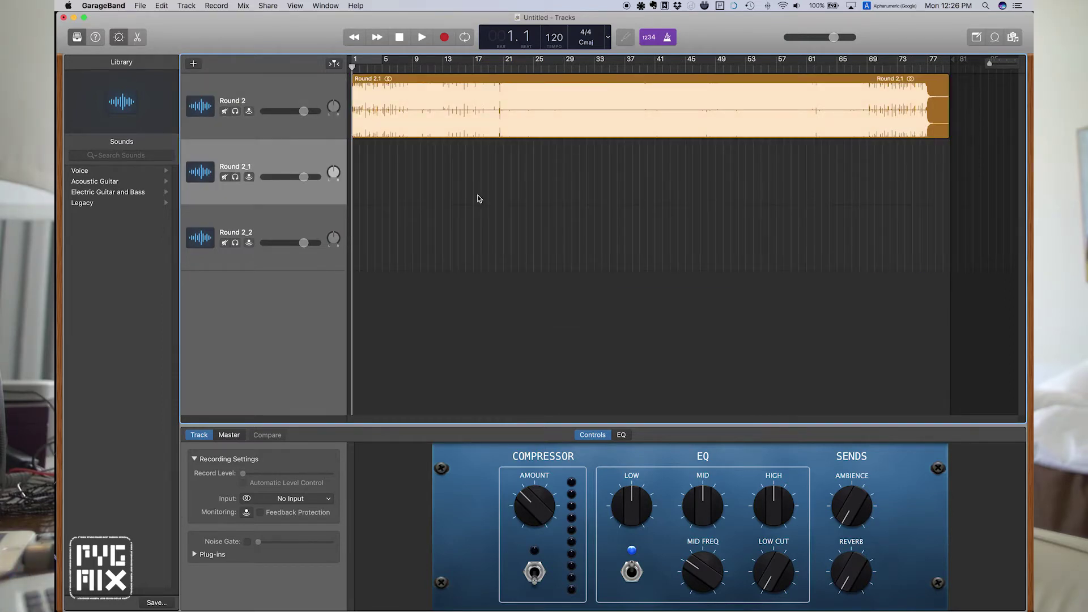
Import Brick Wall.wav from the desktop onto the empty second track, starting at bar 1.
{"action": "key", "text": "F11"}
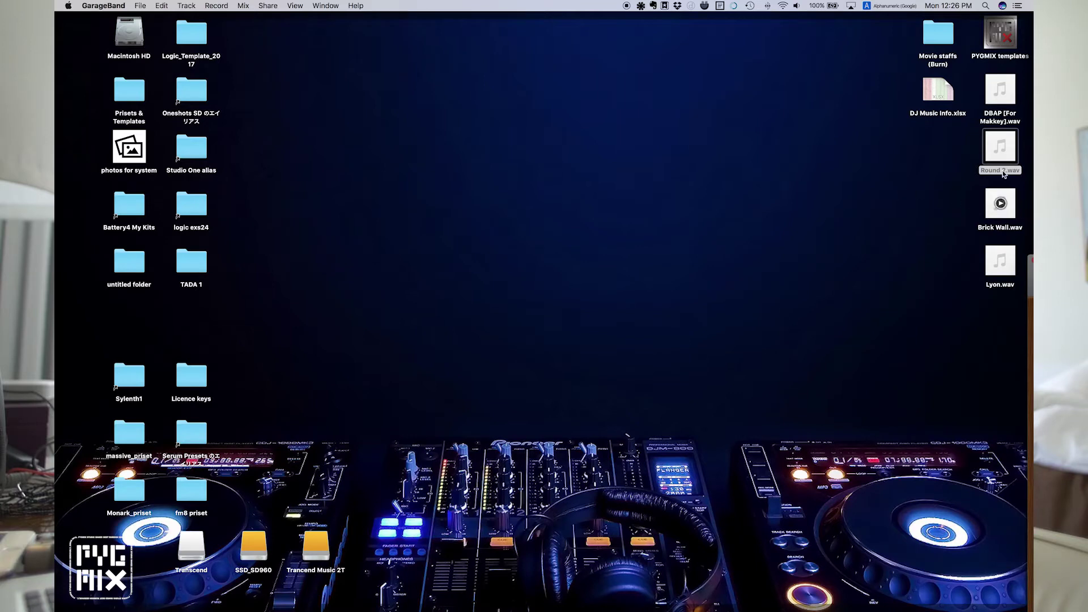
{"action": "mouse_move", "coordinate": [1004, 278]}
{"action": "mouse_move", "coordinate": [1033, 2]}
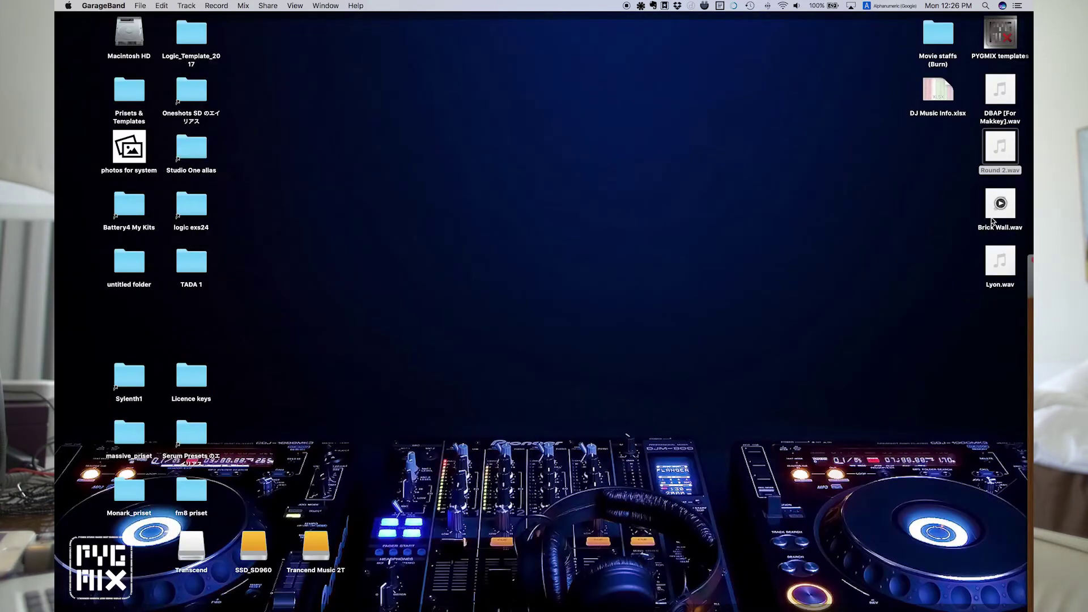
{"action": "mouse_move", "coordinate": [997, 214]}
{"action": "left_mouse_down"}
{"action": "mouse_move", "coordinate": [411, 203]}
{"action": "mouse_move", "coordinate": [288, 177]}
{"action": "left_mouse_up"}
Lower the volumes of the Round 2 and Brick Wall tracks to a similar level and play both songs together.
{"action": "left_click_drag", "start_coordinate": [304, 111], "coordinate": [278, 111]}
{"action": "left_click", "coordinate": [287, 177]}
{"action": "mouse_move", "coordinate": [287, 177]}
{"action": "left_mouse_down"}
{"action": "mouse_move", "coordinate": [275, 177]}
{"action": "mouse_move", "coordinate": [287, 177]}
{"action": "left_mouse_up"}
{"action": "key", "text": "space"}
{"action": "left_click", "coordinate": [280, 111]}
{"action": "left_click_drag", "start_coordinate": [280, 111], "coordinate": [287, 111]}
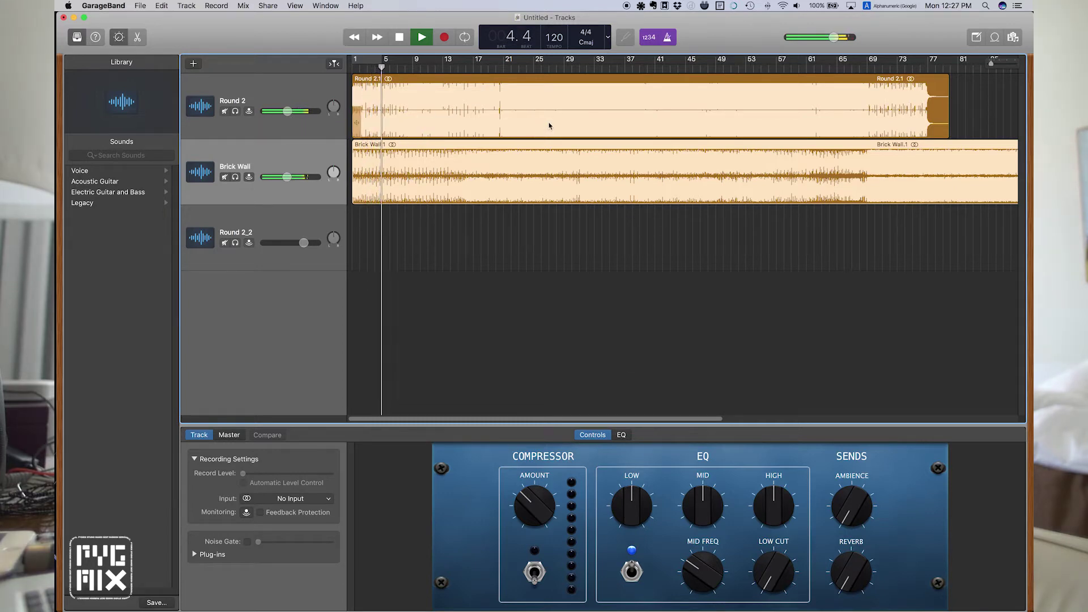
{"action": "key", "text": "space"}
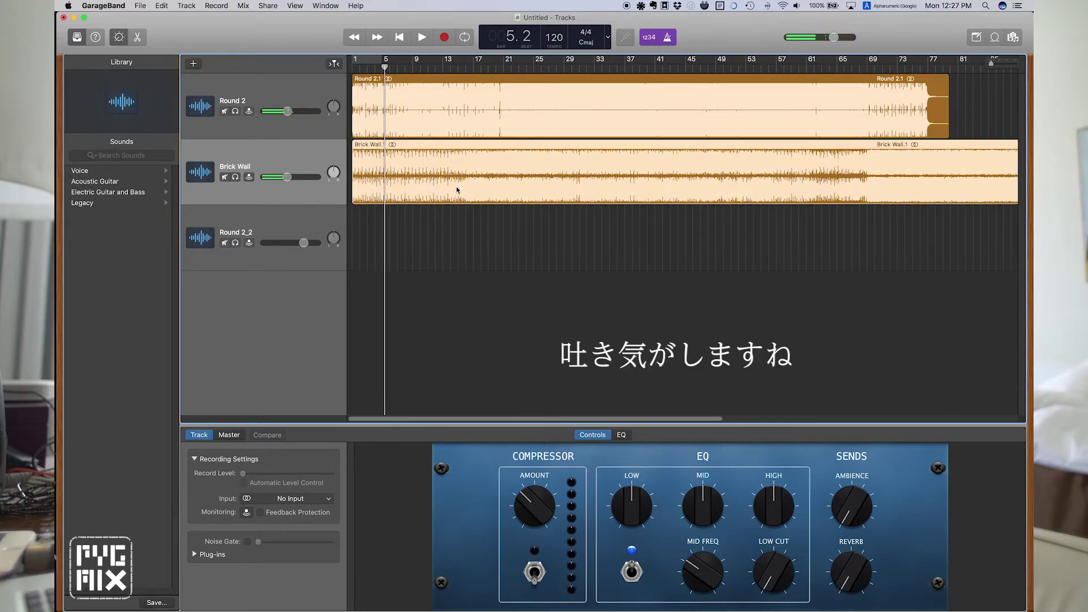
Delete the Brick Wall region from the second track.
{"action": "left_click", "coordinate": [457, 186]}
{"action": "key", "text": "Delete"}
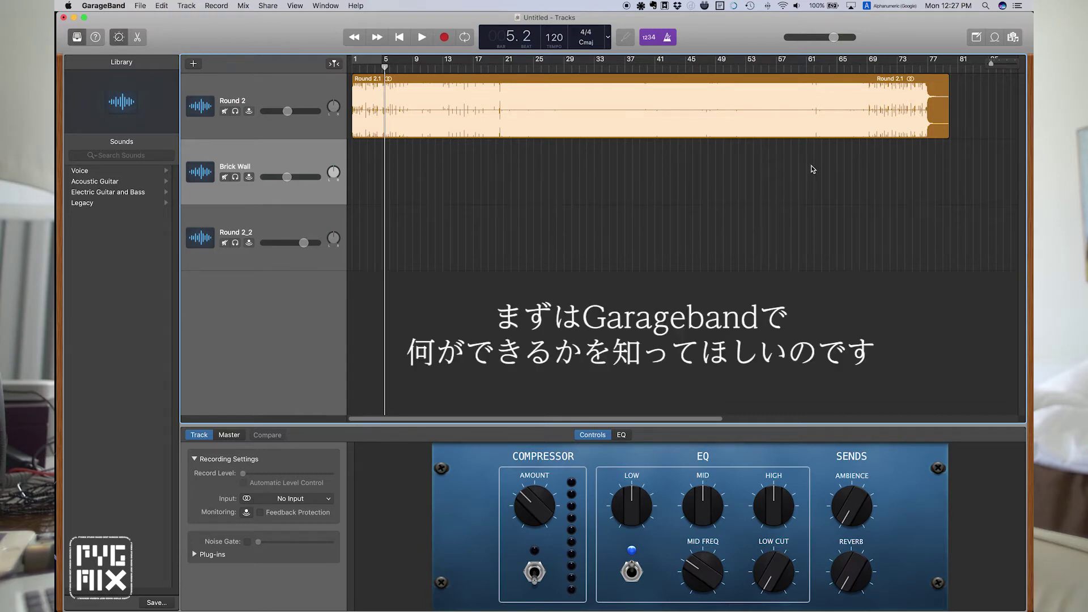
Show the Apple Loops browser and mute the Round 2 track.
{"action": "left_click", "coordinate": [994, 37]}
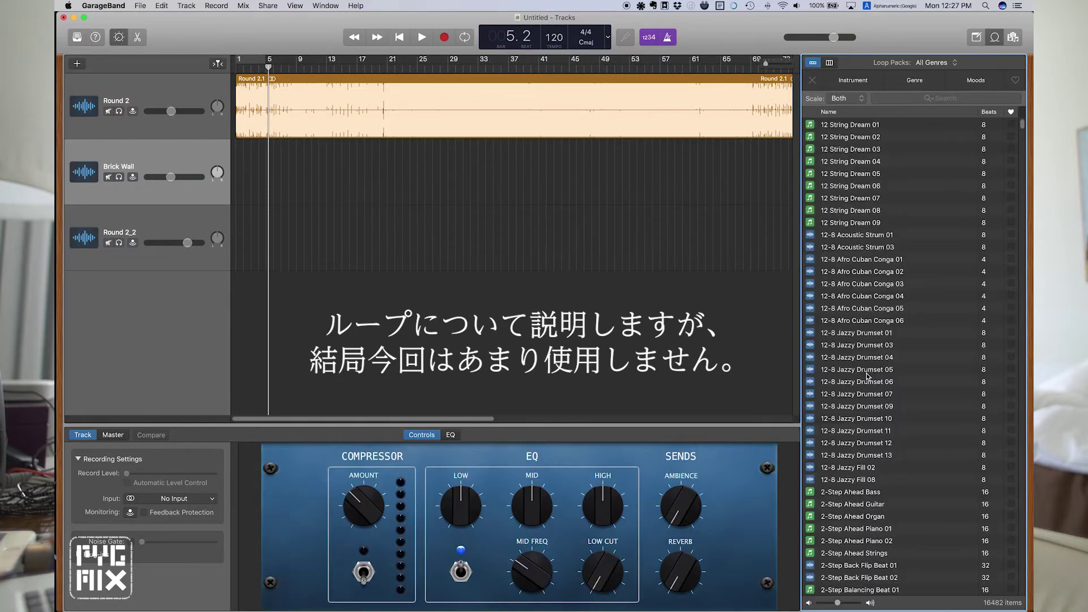
{"action": "scroll", "coordinate": [877, 408], "scroll_direction": "down", "scroll_amount": 15}
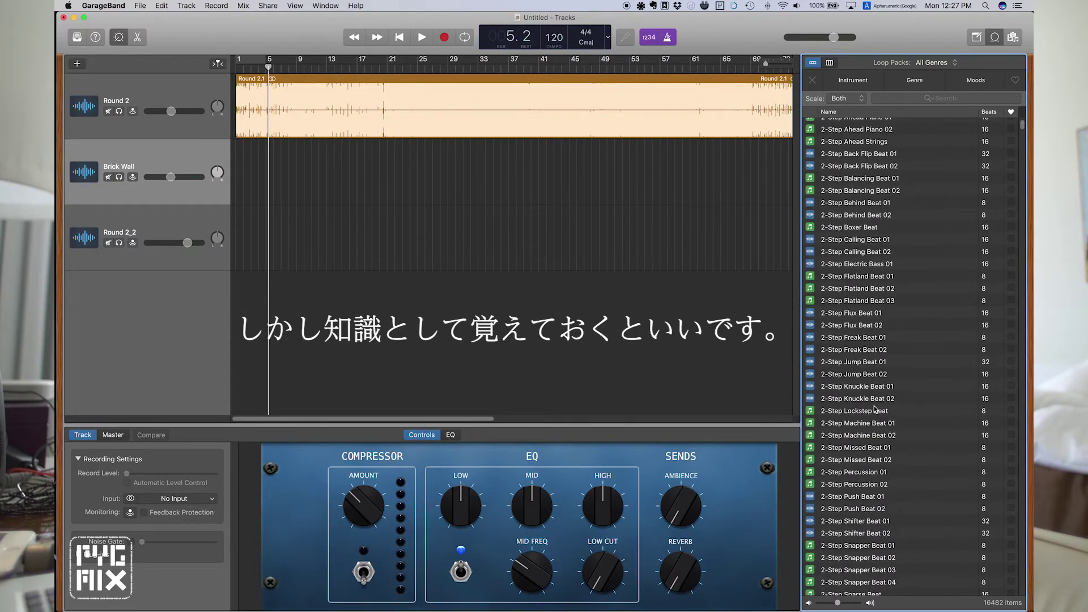
{"action": "scroll", "coordinate": [880, 408], "scroll_direction": "down", "scroll_amount": 5}
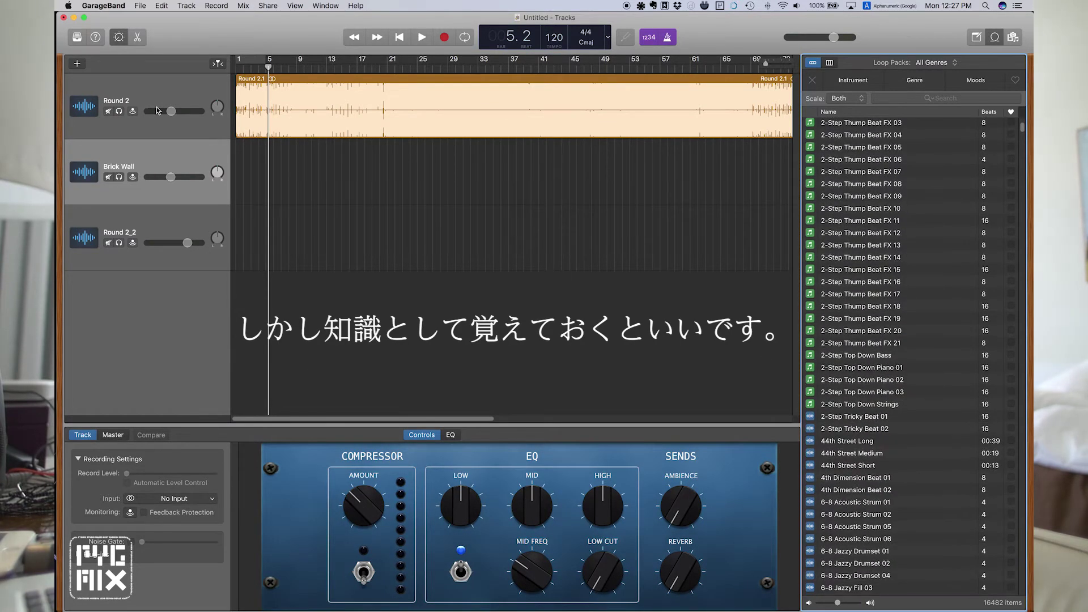
{"action": "left_click", "coordinate": [108, 111]}
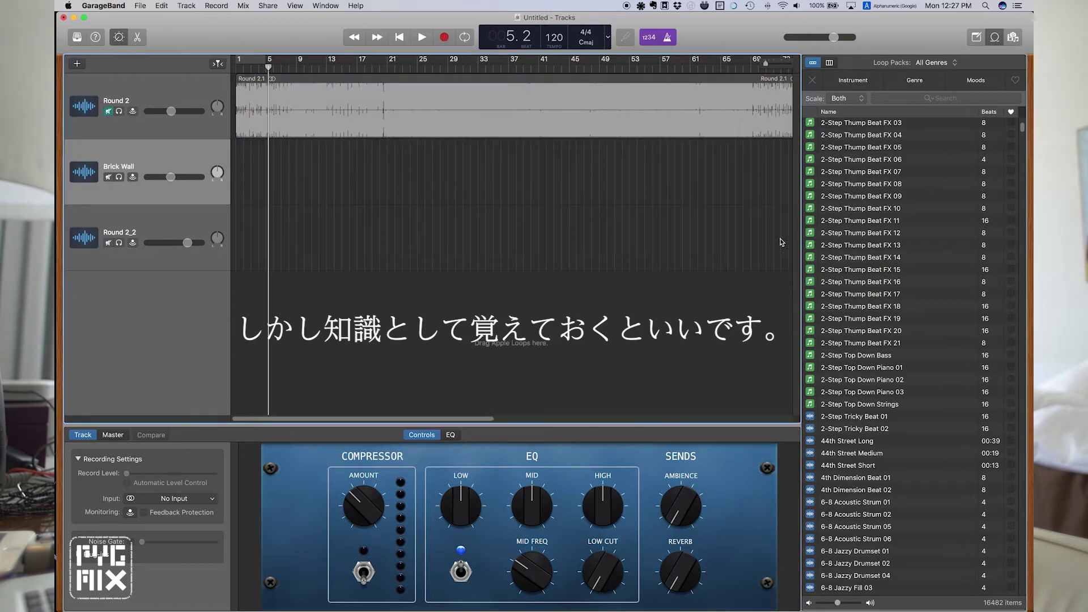
Raise the loop preview volume and audition 2-Step Top Down Piano 02, 2-Step Thump Beat FX 12, 60s Shuffle Drumset 06 and 70s Ballad Piano 06.
{"action": "left_click", "coordinate": [862, 379]}
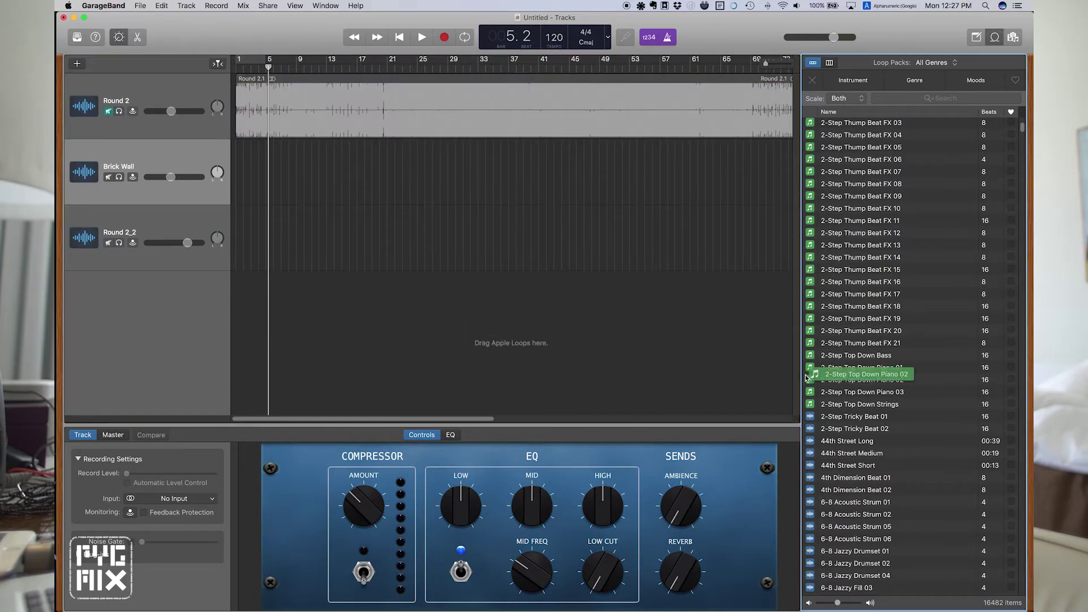
{"action": "left_click", "coordinate": [863, 381]}
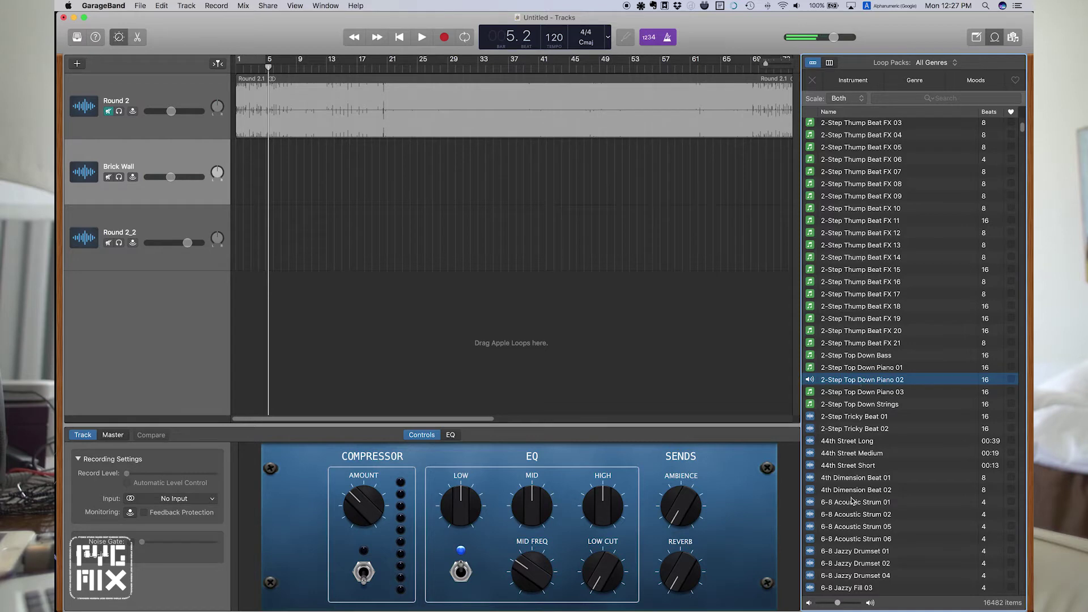
{"action": "left_click_drag", "start_coordinate": [838, 604], "coordinate": [850, 606]}
{"action": "left_click", "coordinate": [839, 237]}
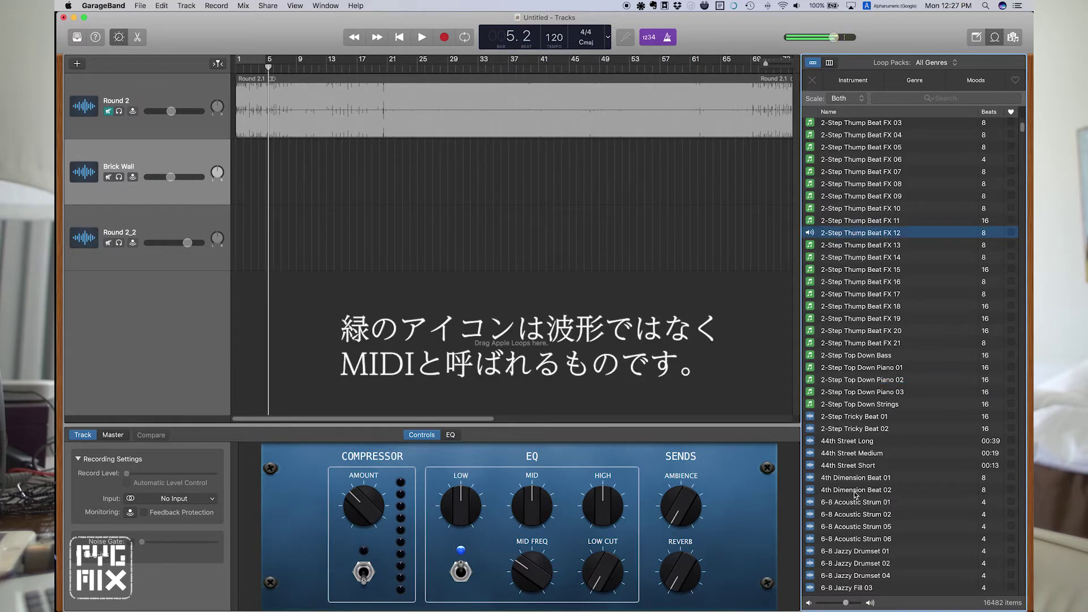
{"action": "scroll", "coordinate": [863, 447], "scroll_direction": "down", "scroll_amount": 5}
{"action": "left_click", "coordinate": [863, 447]}
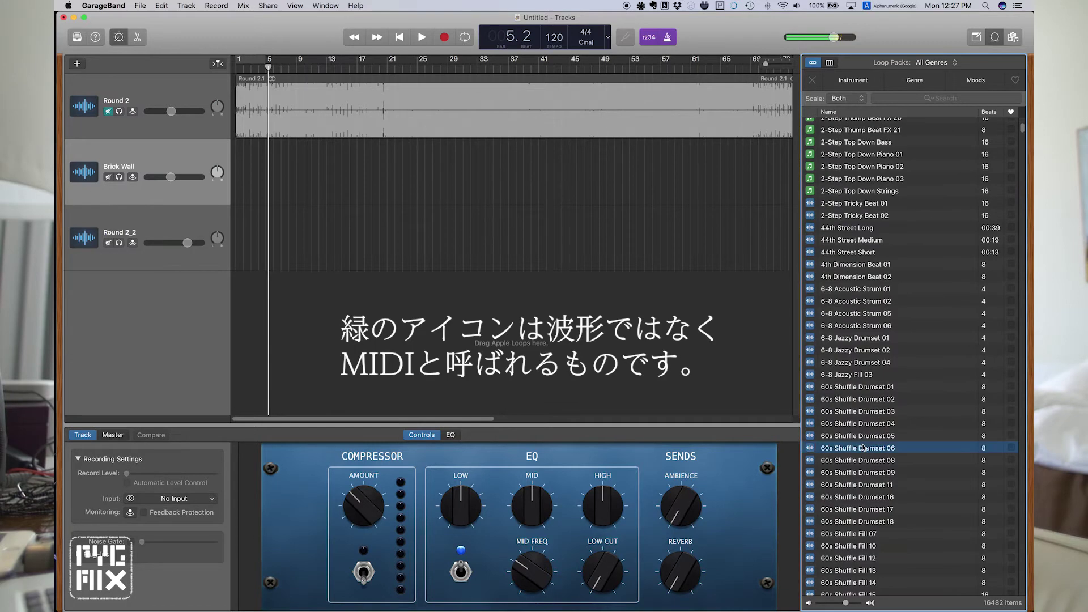
{"action": "scroll", "coordinate": [863, 447], "scroll_direction": "down", "scroll_amount": 5}
{"action": "left_click", "coordinate": [863, 443]}
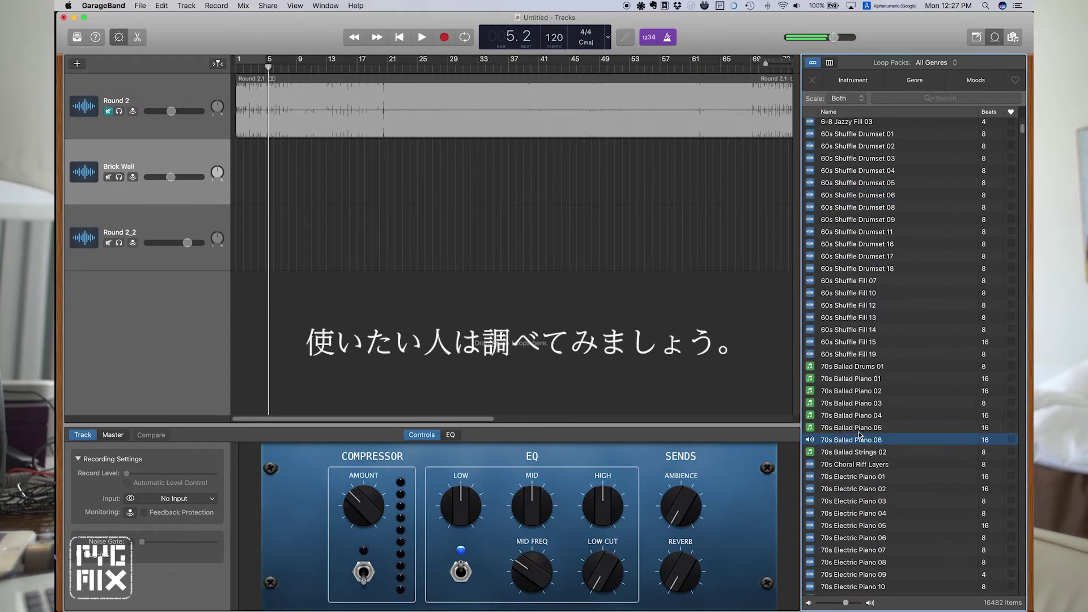
Return to the beginning of the loop list and display the instrument categories for filtering loops.
{"action": "scroll", "coordinate": [862, 439], "scroll_direction": "up", "scroll_amount": 15}
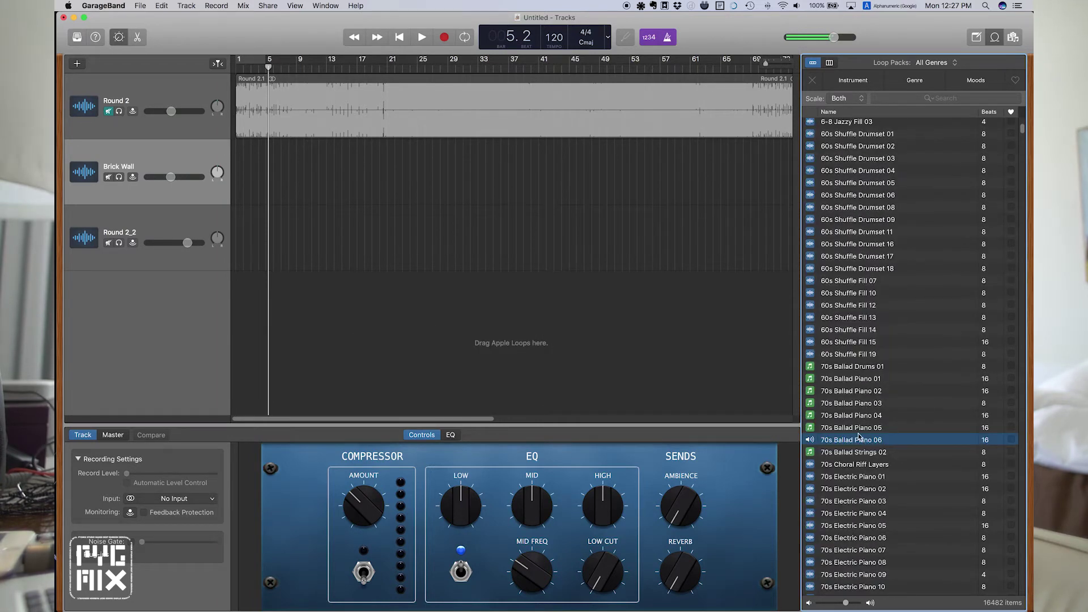
{"action": "scroll", "coordinate": [862, 442], "scroll_direction": "up", "scroll_amount": 15}
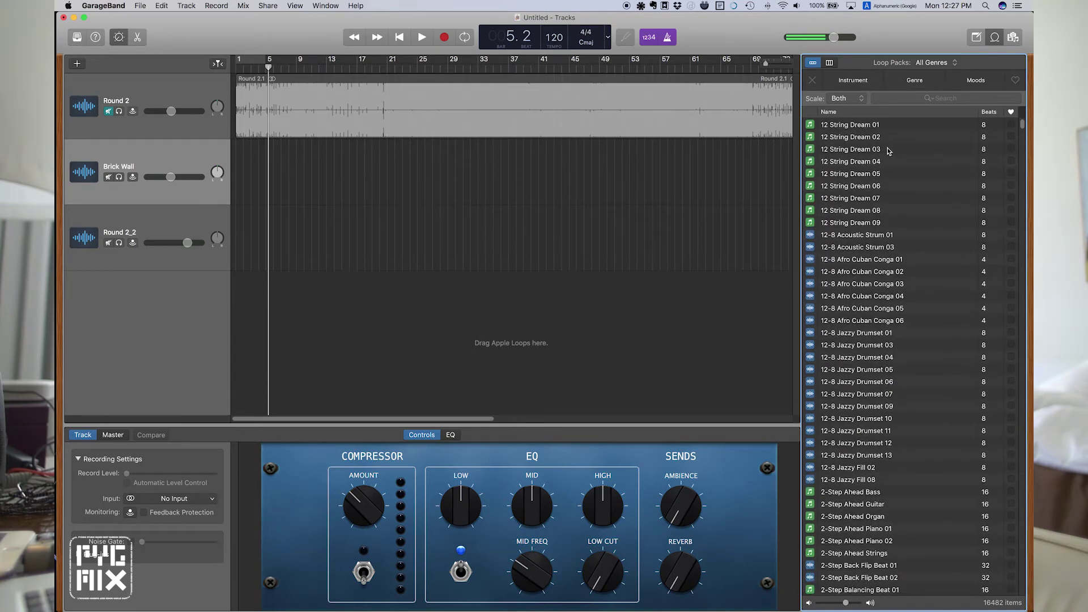
{"action": "left_click", "coordinate": [864, 83]}
{"action": "left_click", "coordinate": [864, 84]}
{"action": "left_click", "coordinate": [847, 80]}
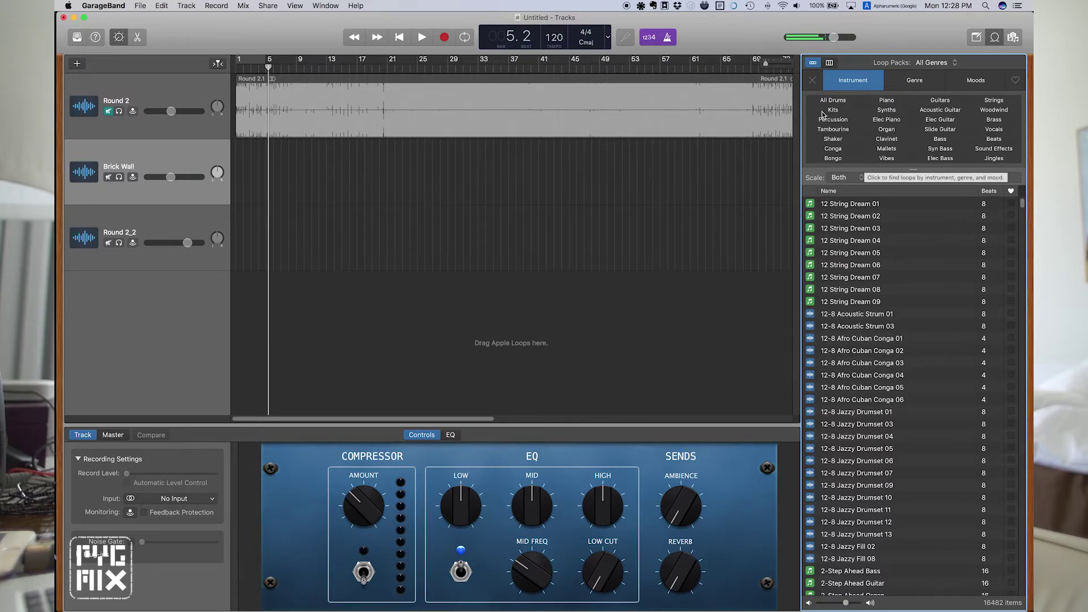
Filter the loops to All Drums and audition 12-8 Jazzy Drumset 11 and 2-Step Behind Beat 02.
{"action": "left_click", "coordinate": [833, 100]}
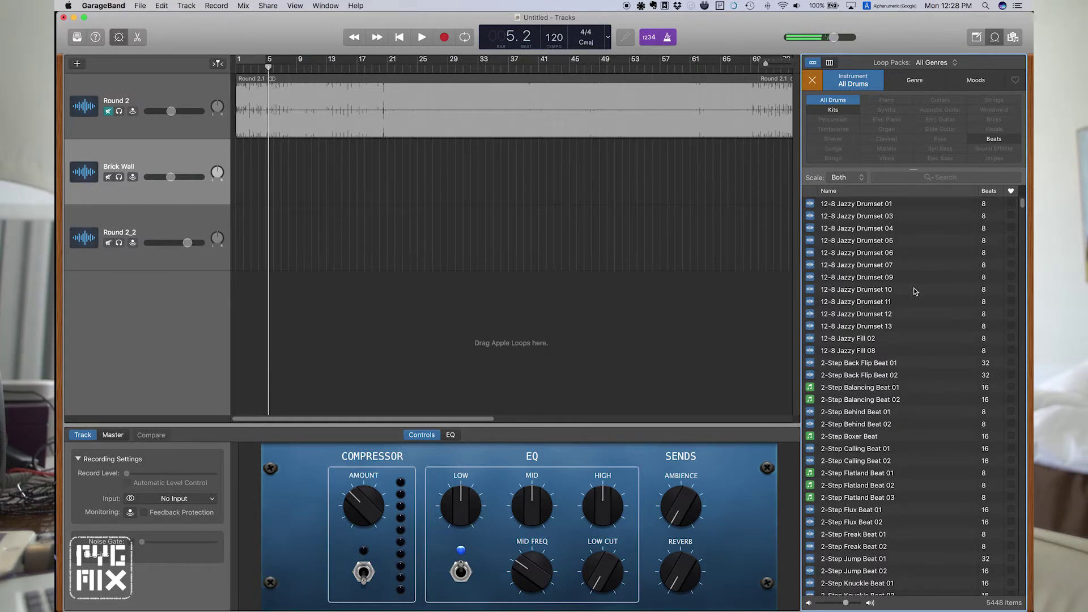
{"action": "left_click", "coordinate": [873, 302]}
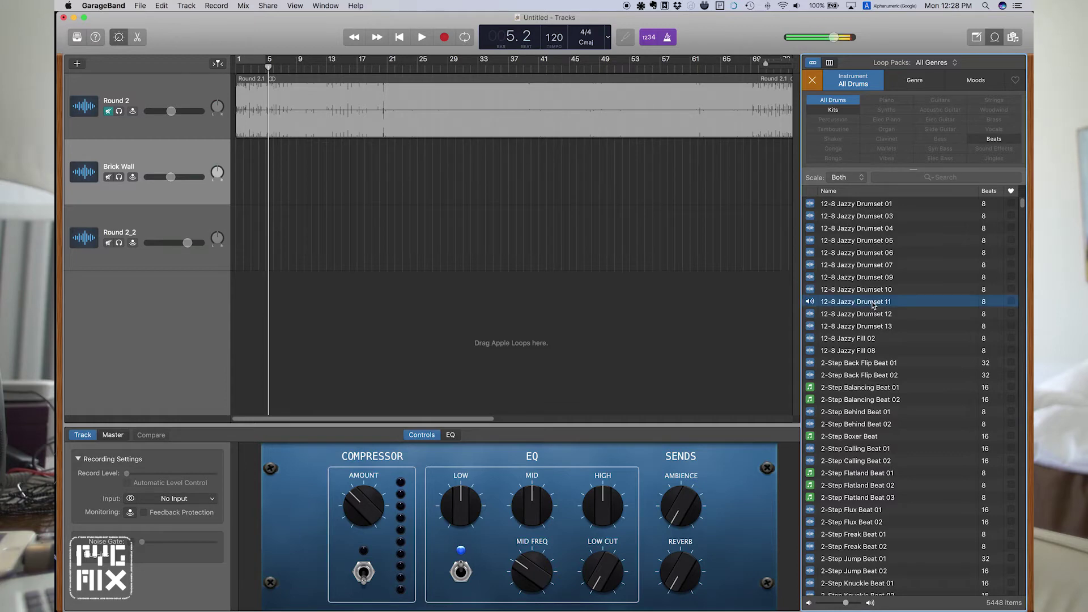
{"action": "left_click", "coordinate": [860, 425]}
{"action": "scroll", "coordinate": [885, 420], "scroll_direction": "down", "scroll_amount": 7}
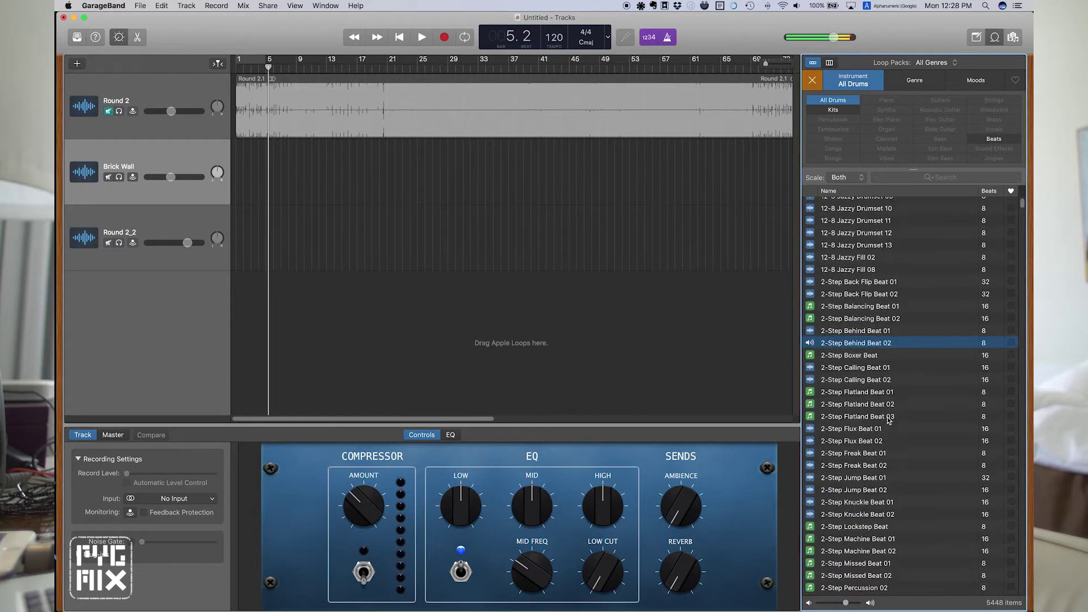
{"action": "scroll", "coordinate": [889, 420], "scroll_direction": "up", "scroll_amount": 2}
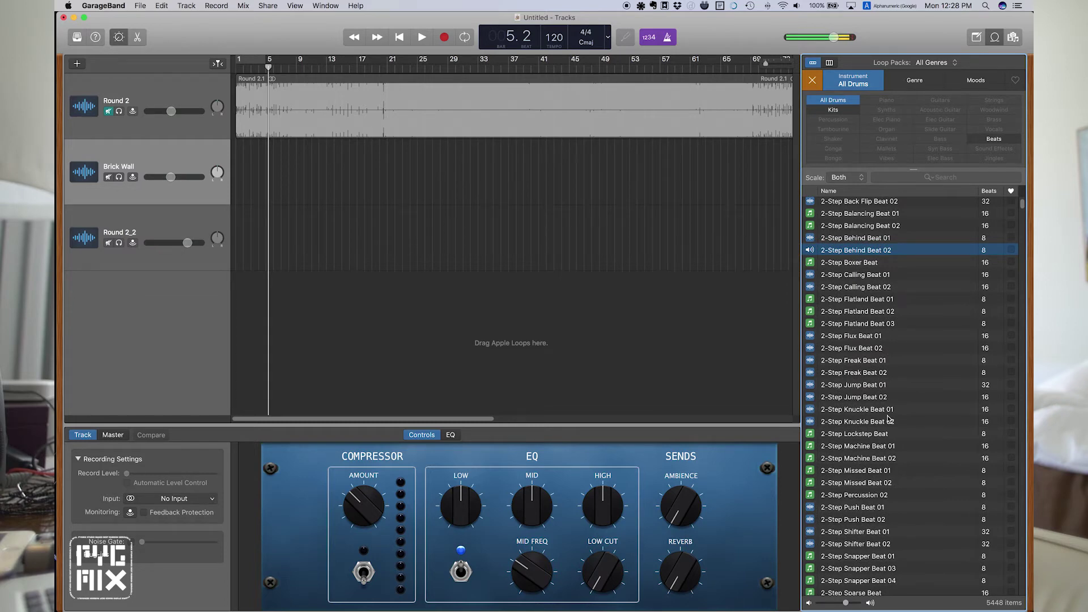
{"action": "scroll", "coordinate": [890, 420], "scroll_direction": "down", "scroll_amount": 9}
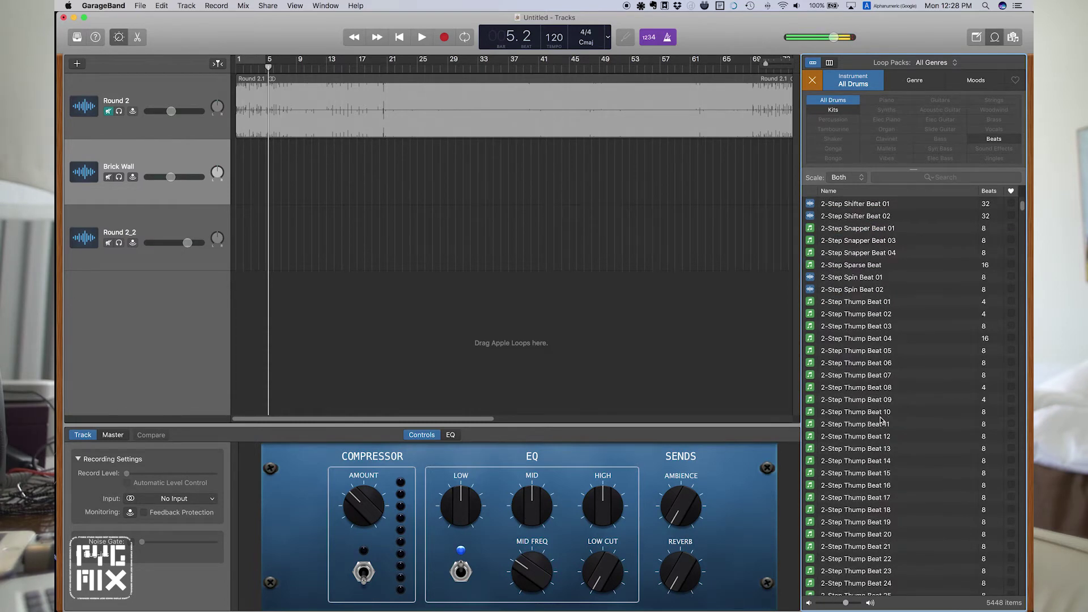
Switch the instrument filter from All Drums to Jingles and audition Buddy, Catwalk Medium and Chelsea Loft Long.
{"action": "left_click", "coordinate": [843, 102]}
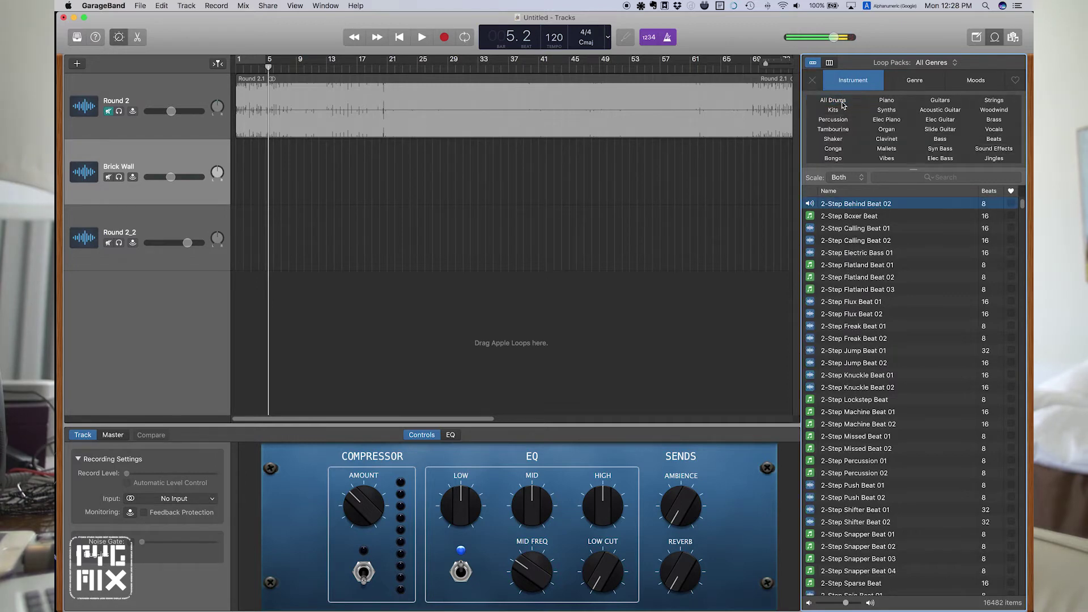
{"action": "left_click", "coordinate": [1005, 161]}
{"action": "left_click", "coordinate": [830, 219]}
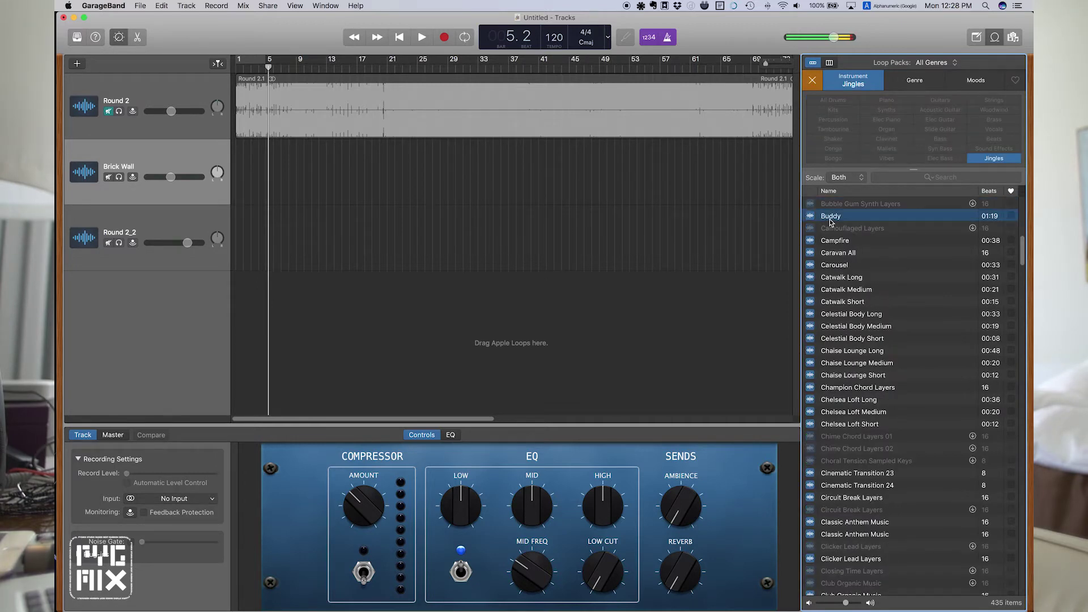
{"action": "left_click", "coordinate": [840, 291]}
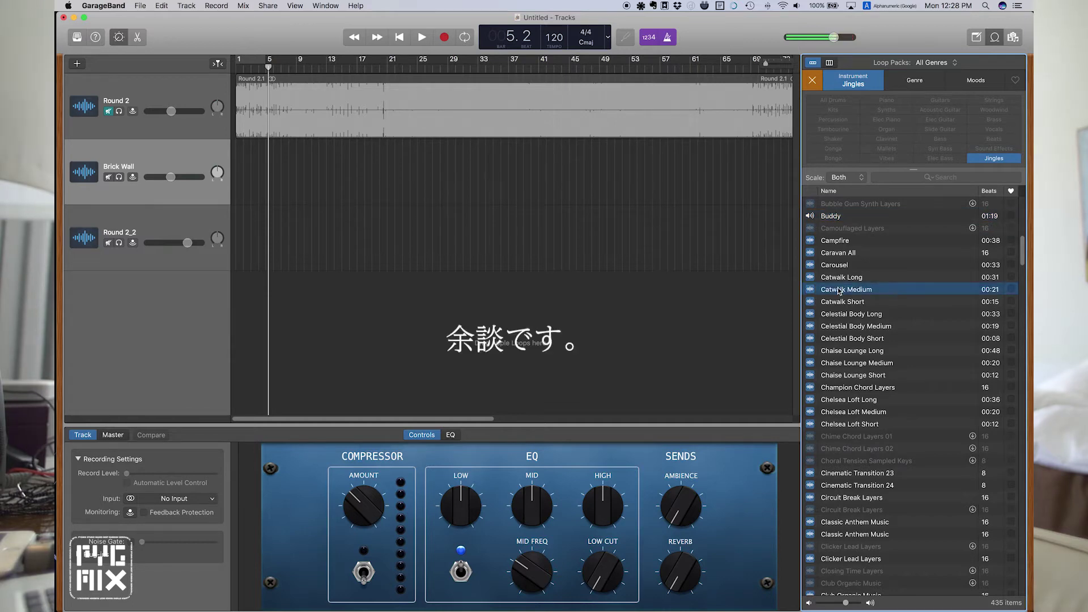
{"action": "left_click", "coordinate": [843, 399]}
{"action": "scroll", "coordinate": [868, 545], "scroll_direction": "down", "scroll_amount": 10}
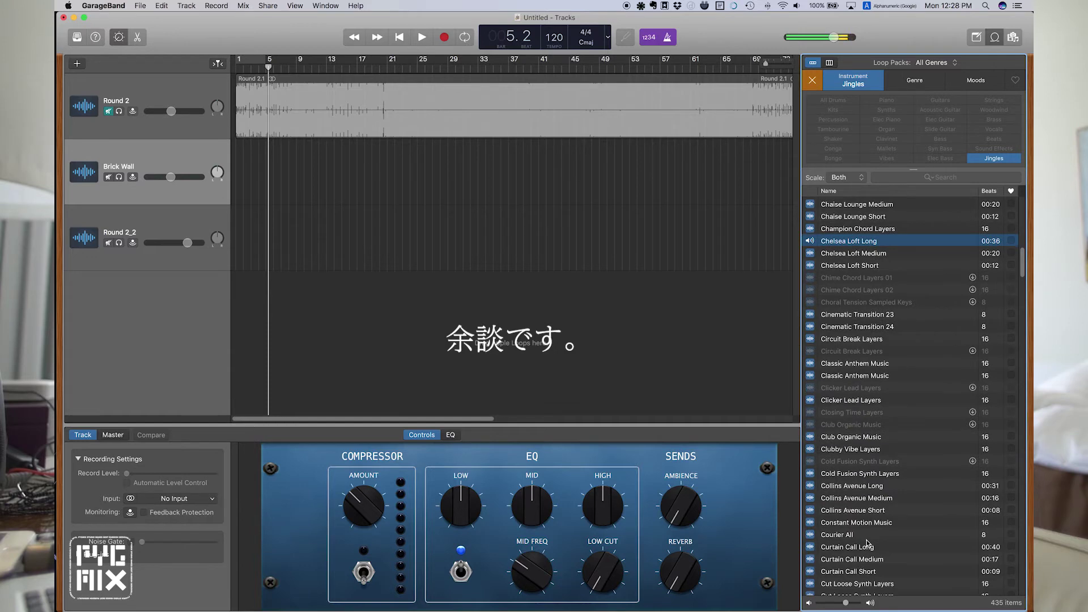
Audition the jingles Broadcast News Short, Broadcast News Long, Breakbeat Medium and Breakbeat Long.
{"action": "left_click", "coordinate": [843, 462]}
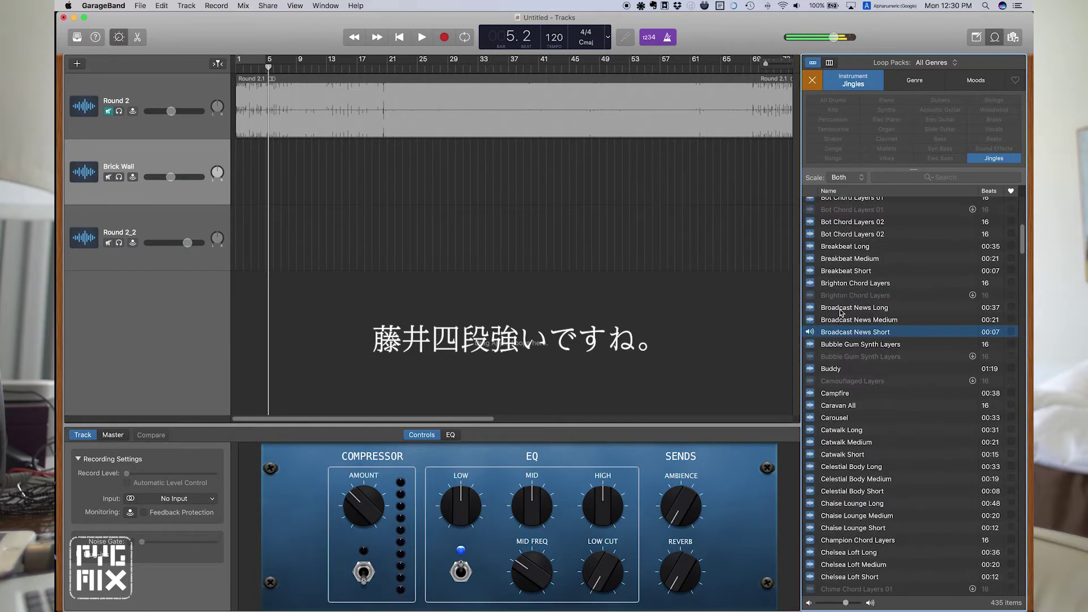
{"action": "left_click", "coordinate": [841, 311]}
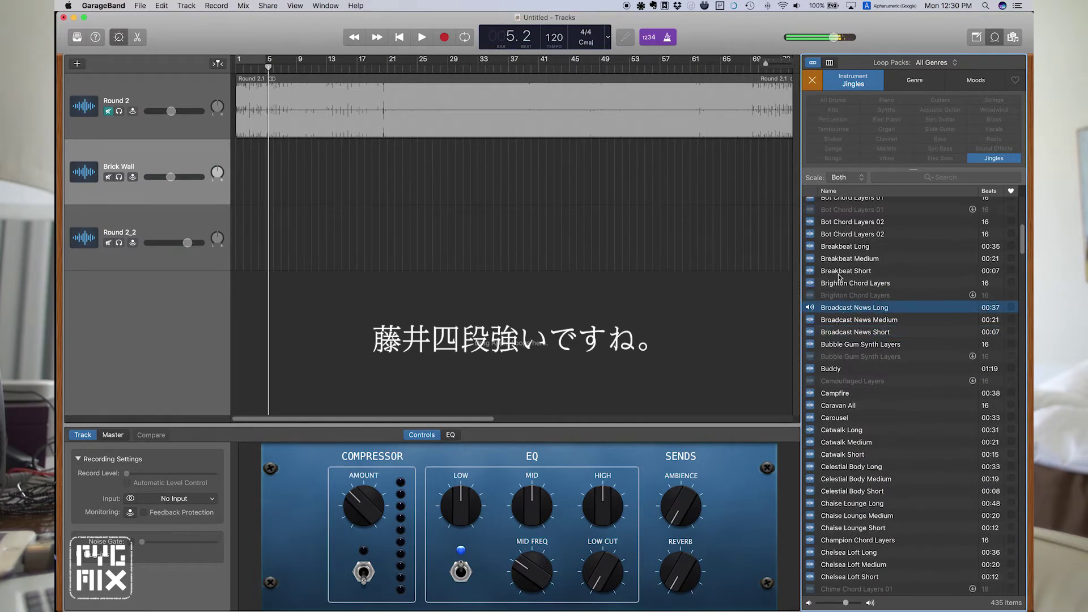
{"action": "left_click", "coordinate": [839, 259]}
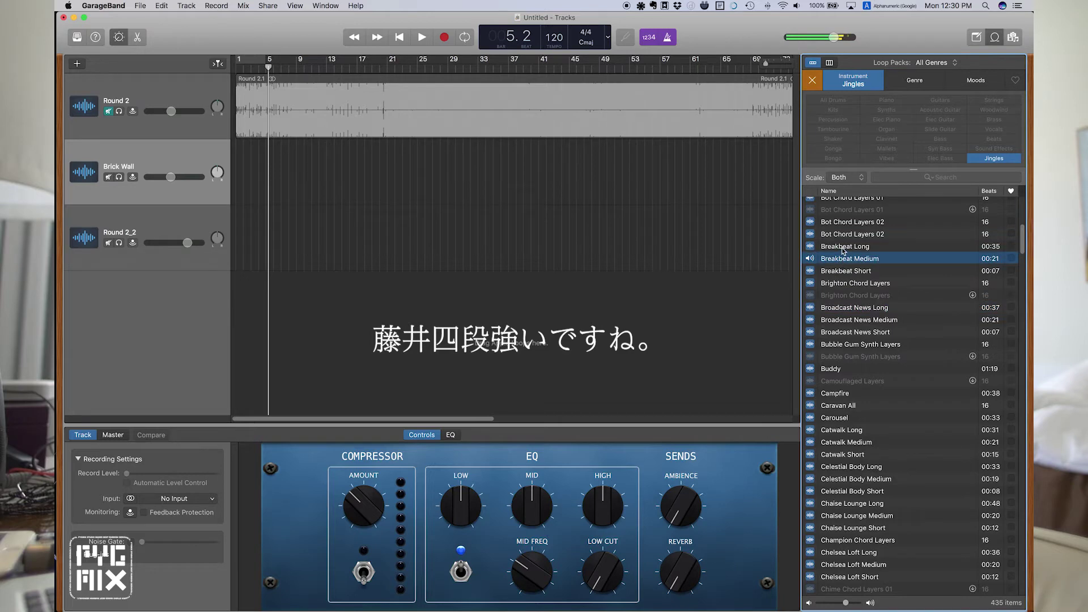
{"action": "left_click", "coordinate": [843, 248]}
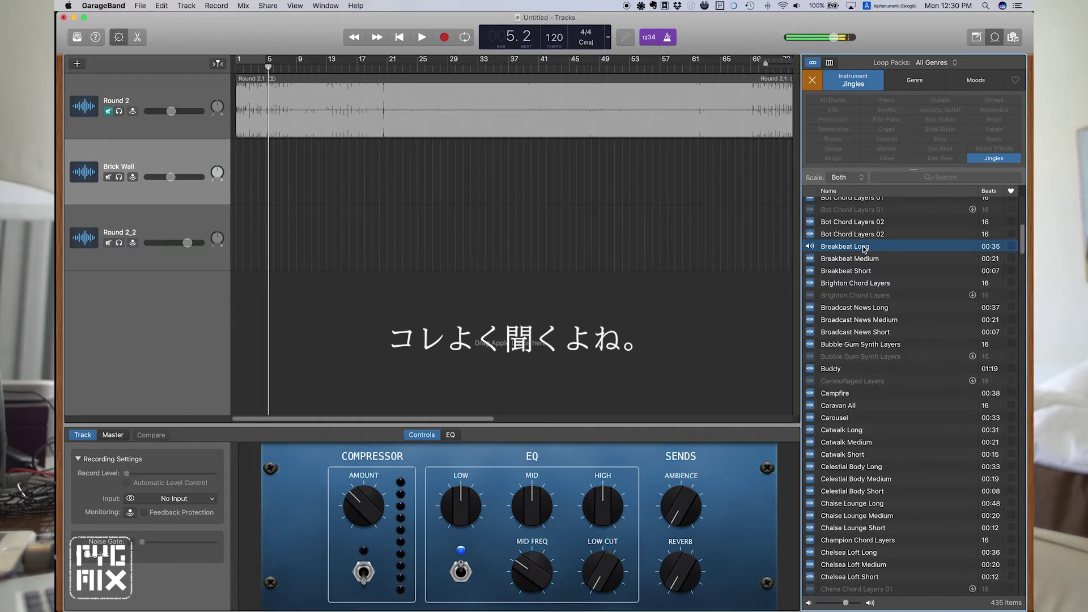
Play the project briefly with the metronome on, select the Round 2_2 track and stop playback.
{"action": "scroll", "coordinate": [864, 250], "scroll_direction": "down", "scroll_amount": 1}
{"action": "key", "text": "space"}
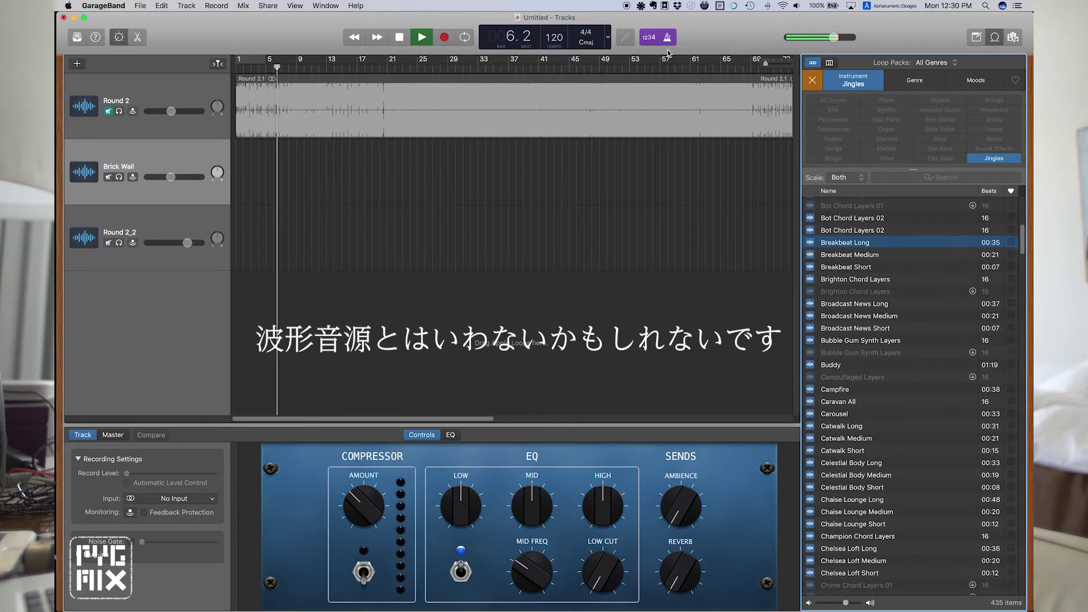
{"action": "left_click", "coordinate": [188, 333]}
{"action": "key", "text": "space"}
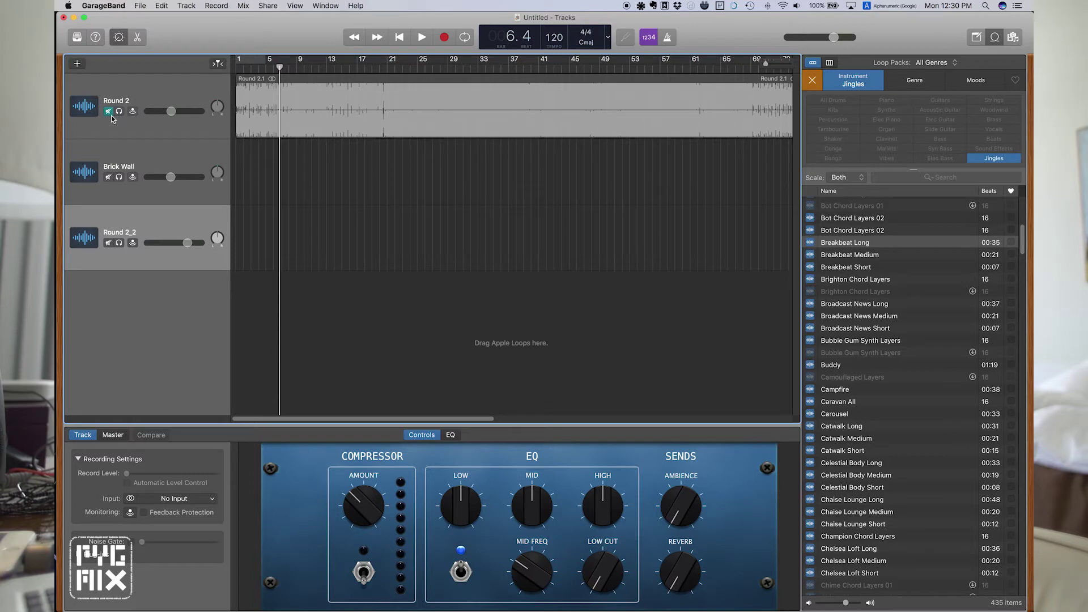
Unmute the Round 2 track, play the song from the beginning and stop after a few bars.
{"action": "left_click", "coordinate": [109, 113]}
{"action": "key", "text": "Return"}
{"action": "key", "text": "space"}
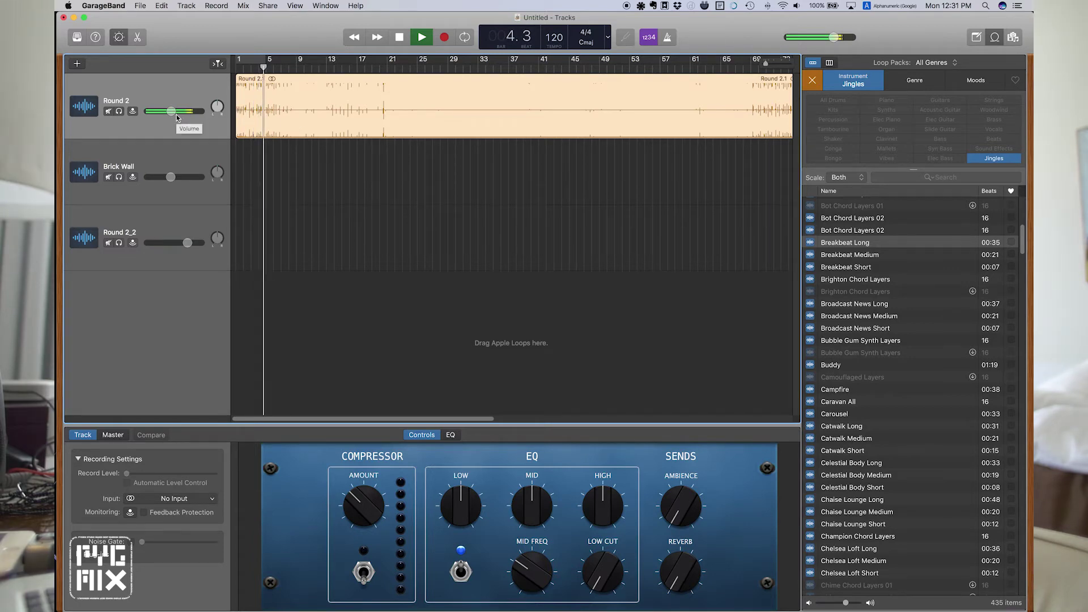
{"action": "key", "text": "space"}
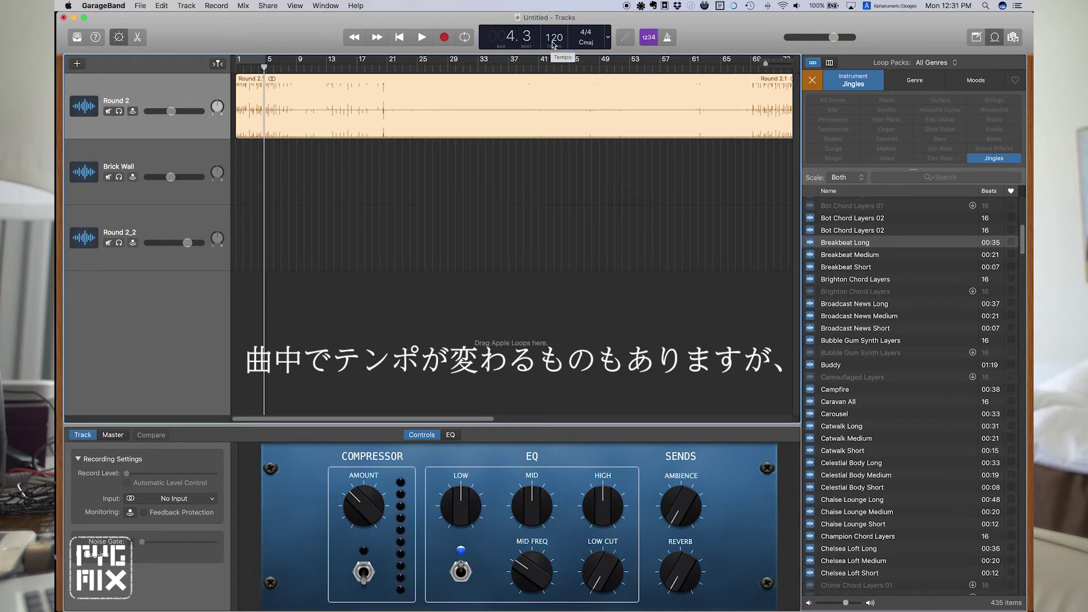
Turn on the metronome, mute the Round 2 track and play the project to hear only the click.
{"action": "left_click", "coordinate": [668, 38]}
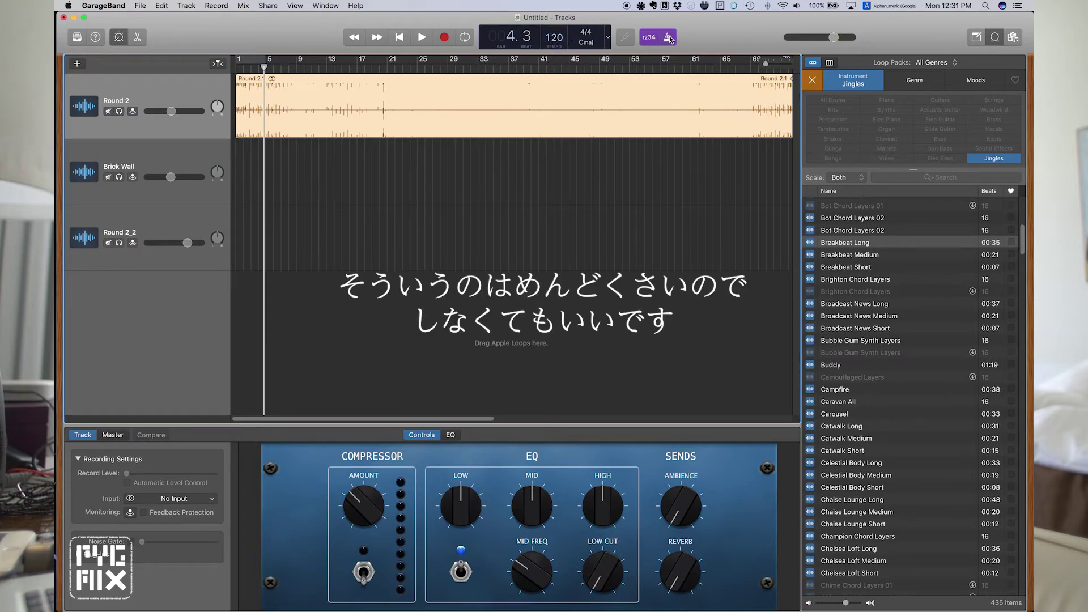
{"action": "key", "text": "m"}
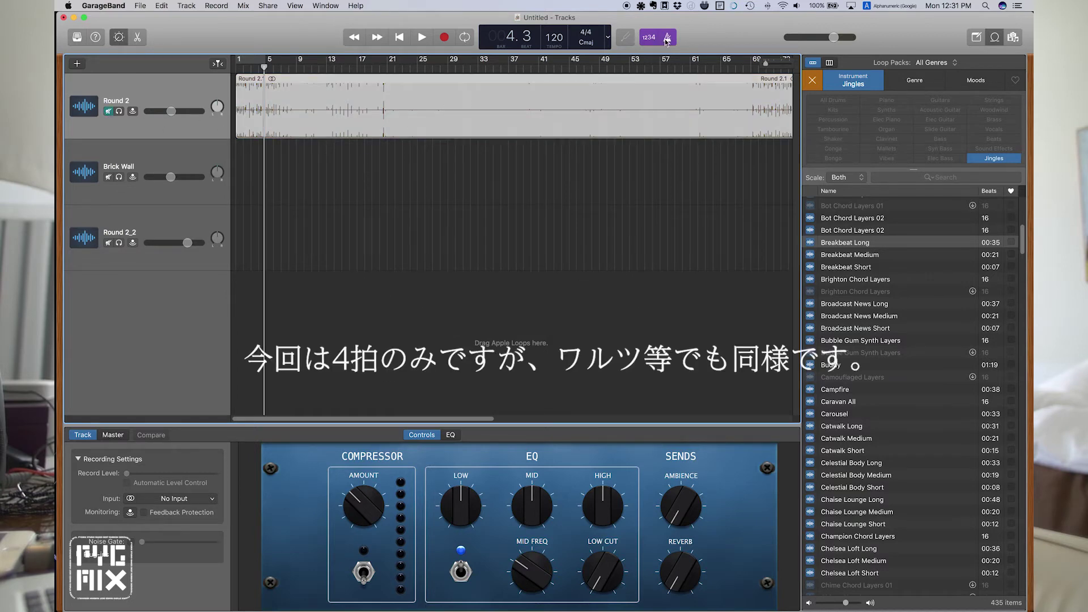
{"action": "key", "text": "space"}
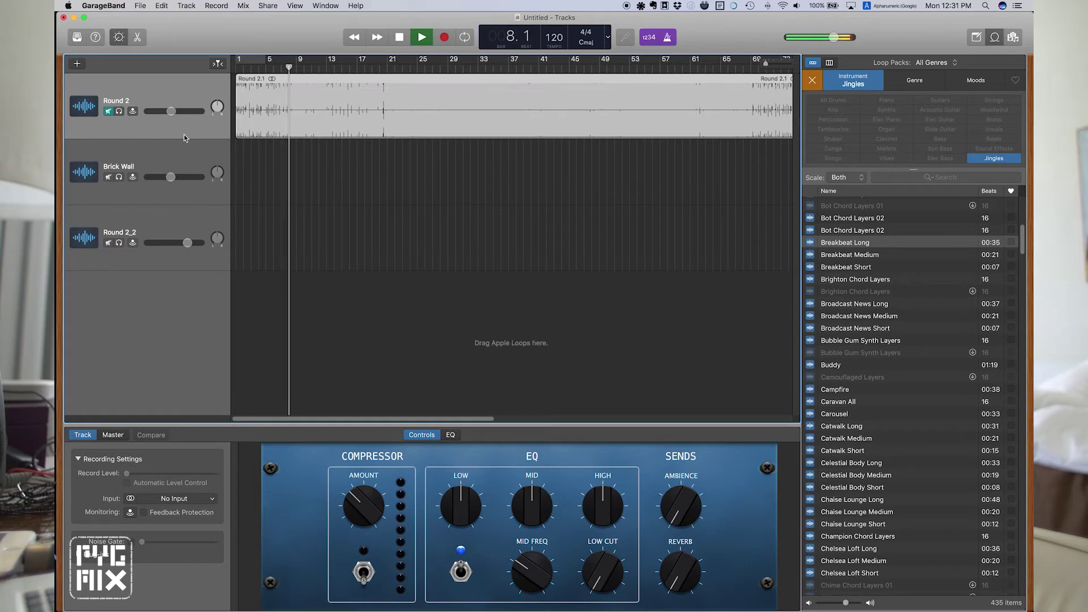
Unmute the Round 2 track and balance its volume against the metronome, cutting it nearly to minimum before raising it slightly during playback.
{"action": "left_click_drag", "start_coordinate": [171, 111], "coordinate": [163, 111]}
{"action": "key", "text": "space"}
{"action": "left_click", "coordinate": [107, 112]}
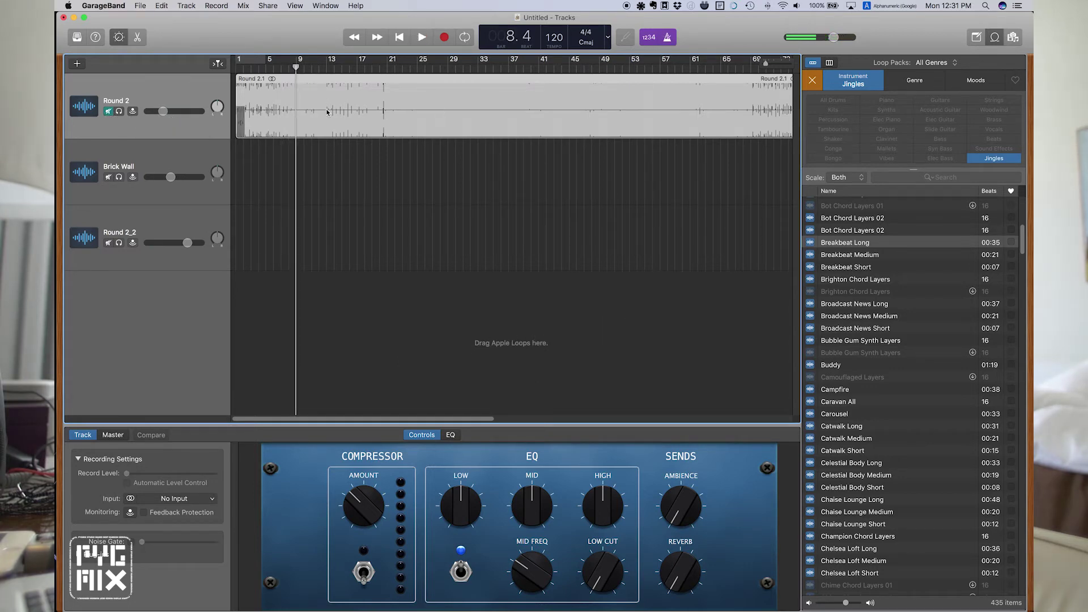
{"action": "left_click", "coordinate": [107, 112]}
{"action": "left_click_drag", "start_coordinate": [168, 118], "coordinate": [150, 118]}
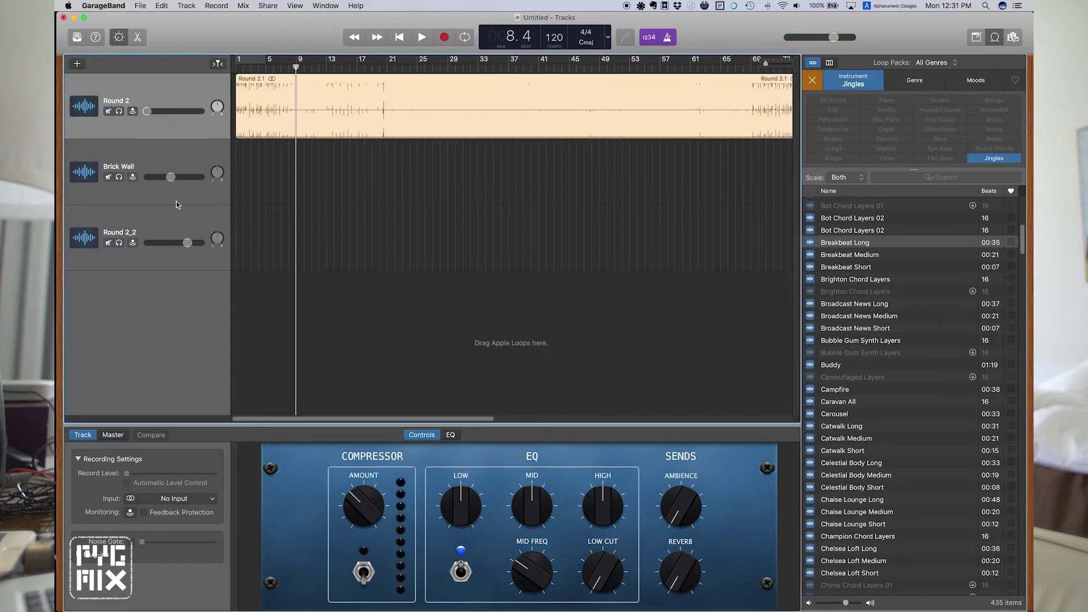
{"action": "key", "text": "space"}
{"action": "left_click_drag", "start_coordinate": [147, 111], "coordinate": [166, 111]}
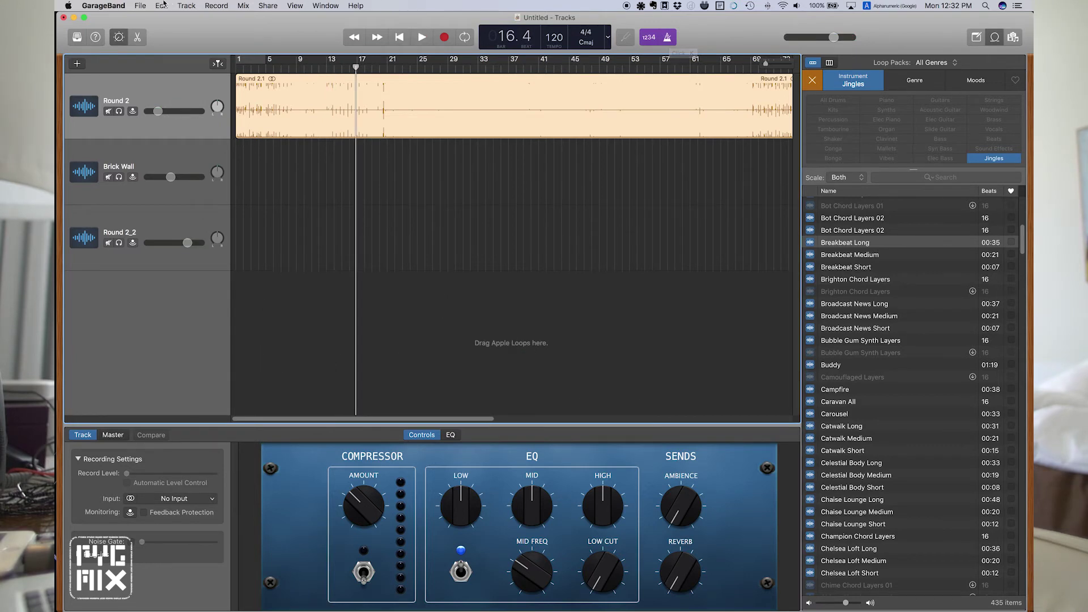
Examine the output and input device settings in the Audio/MIDI preferences, leaving them as they are and closing the preferences.
{"action": "left_click", "coordinate": [164, 3]}
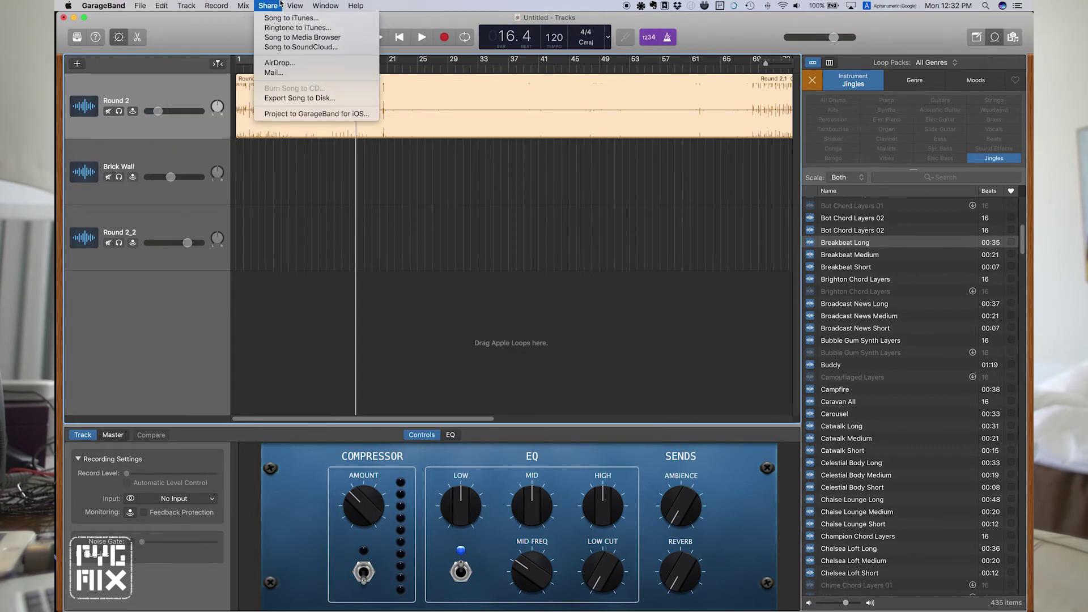
{"action": "mouse_move", "coordinate": [224, 5]}
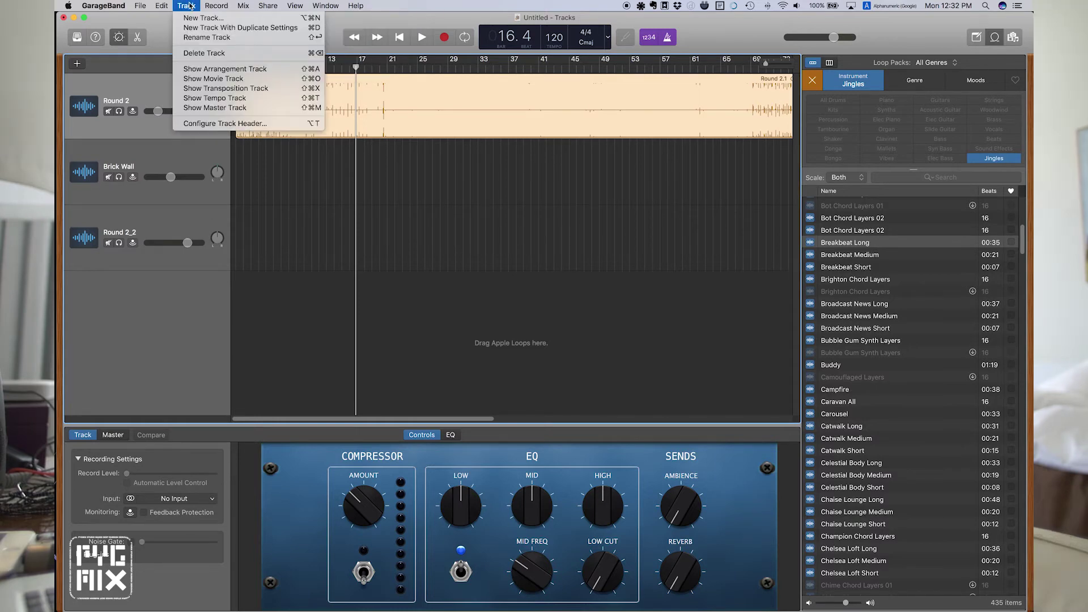
{"action": "mouse_move", "coordinate": [165, 7]}
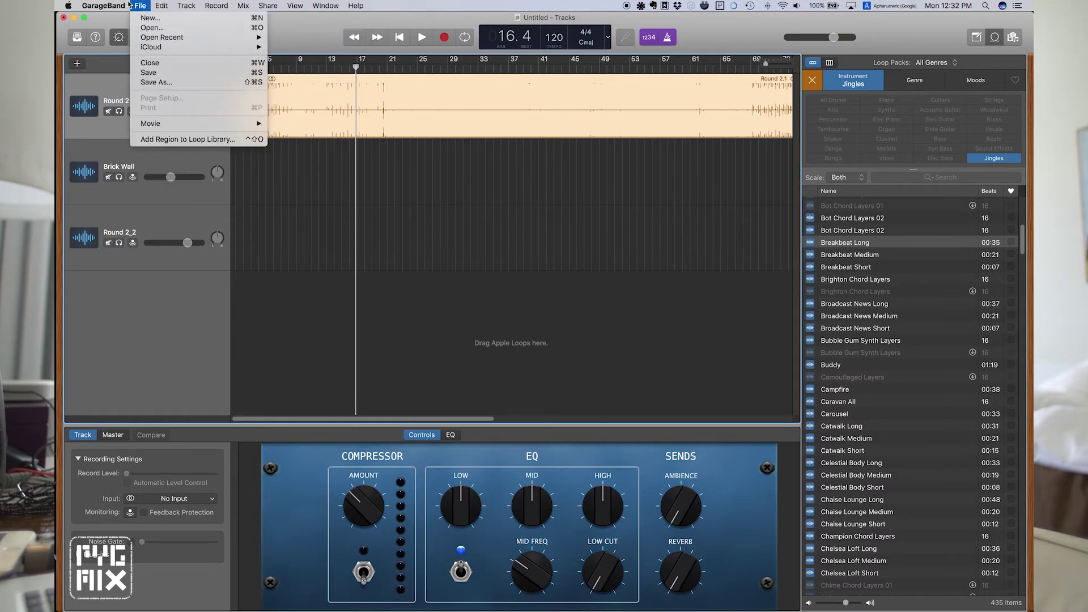
{"action": "mouse_move", "coordinate": [103, 6]}
{"action": "left_click", "coordinate": [116, 31]}
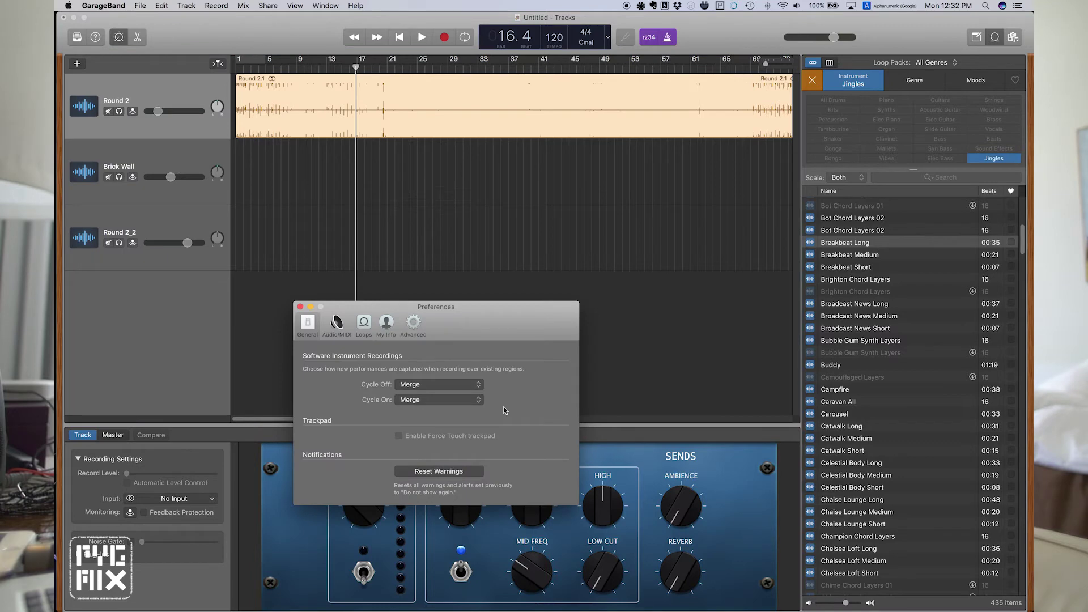
{"action": "left_click", "coordinate": [336, 324]}
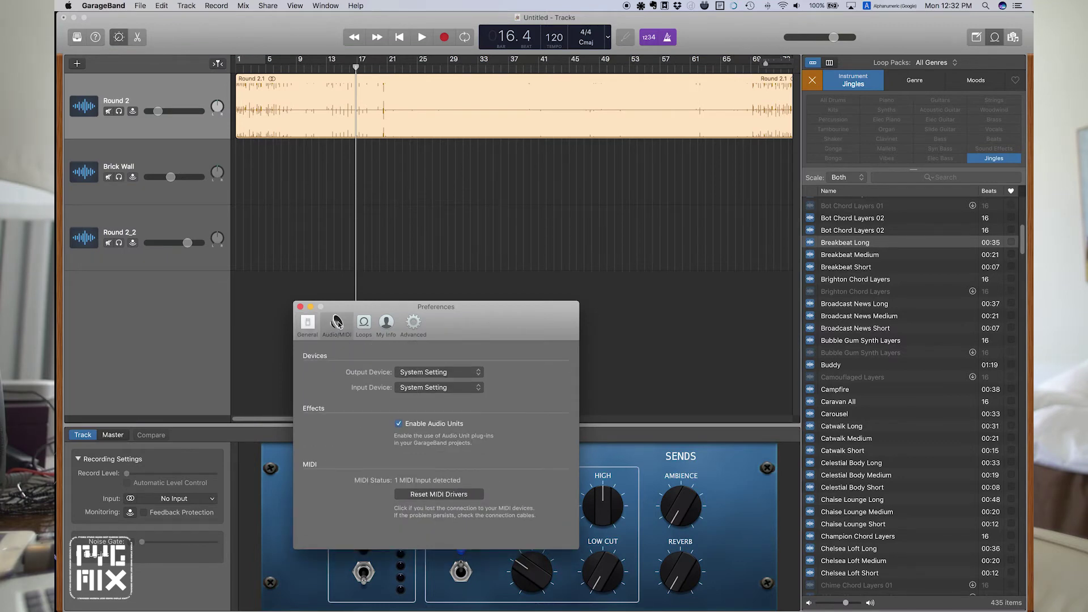
{"action": "key", "text": "cmd+w"}
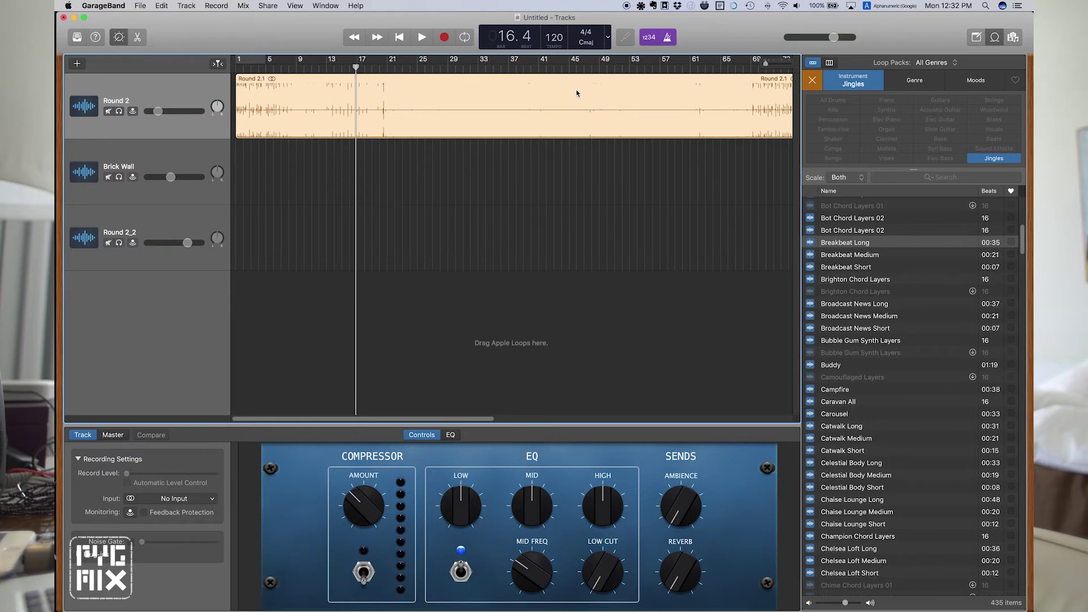
Import the DBAP WAV file from the desktop onto a new track starting at bar 1.
{"action": "key", "text": "F11"}
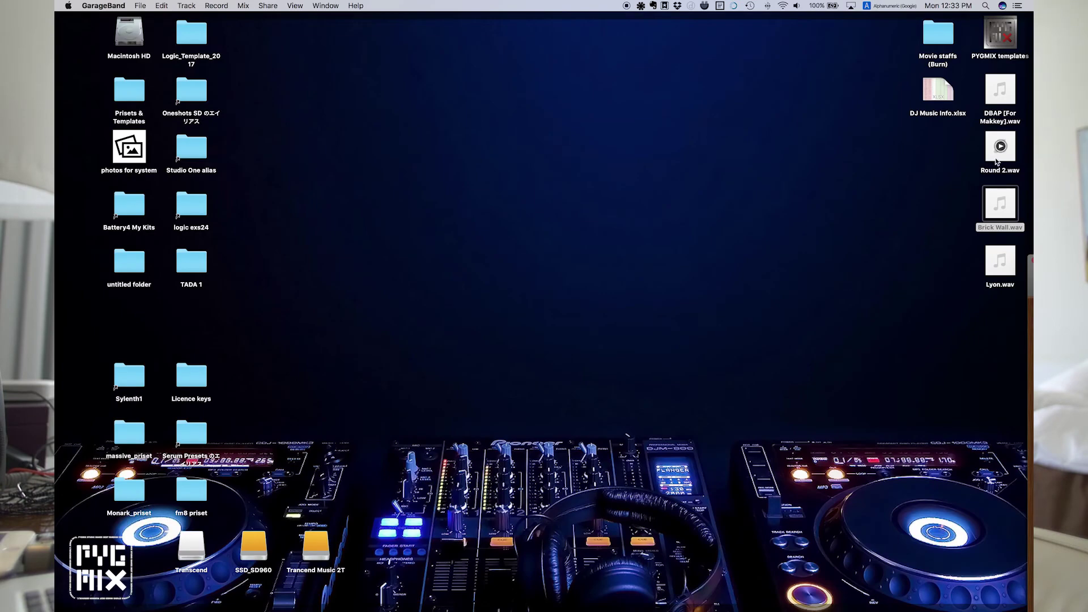
{"action": "left_click_drag", "start_coordinate": [1000, 90], "coordinate": [235, 305]}
{"action": "key", "text": "F11"}
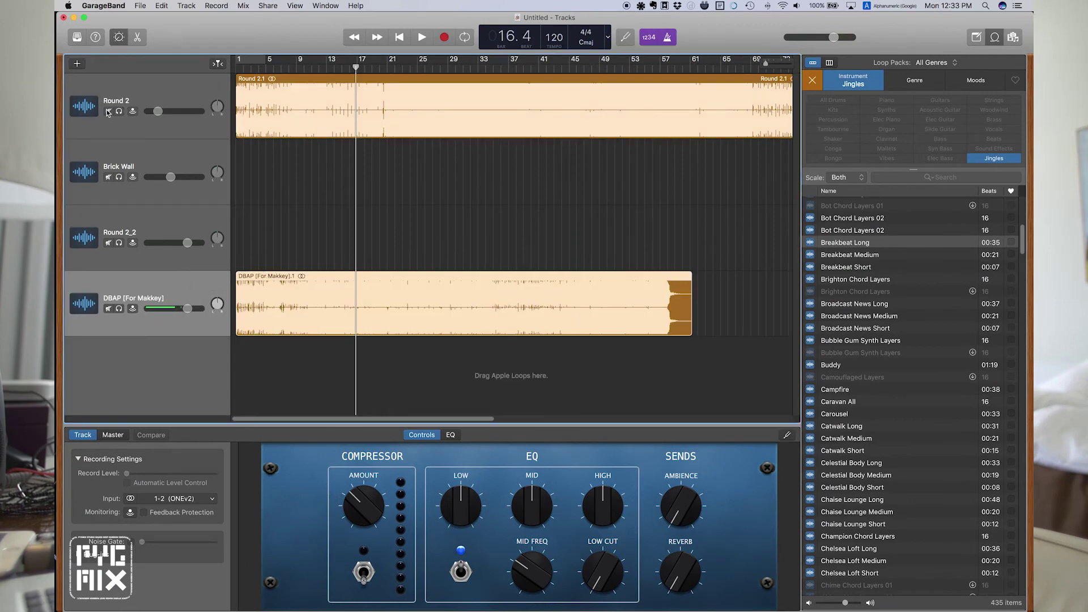
Mute the Round 2 track and demonstrate its solo function by turning solo on and off again.
{"action": "left_click", "coordinate": [108, 111]}
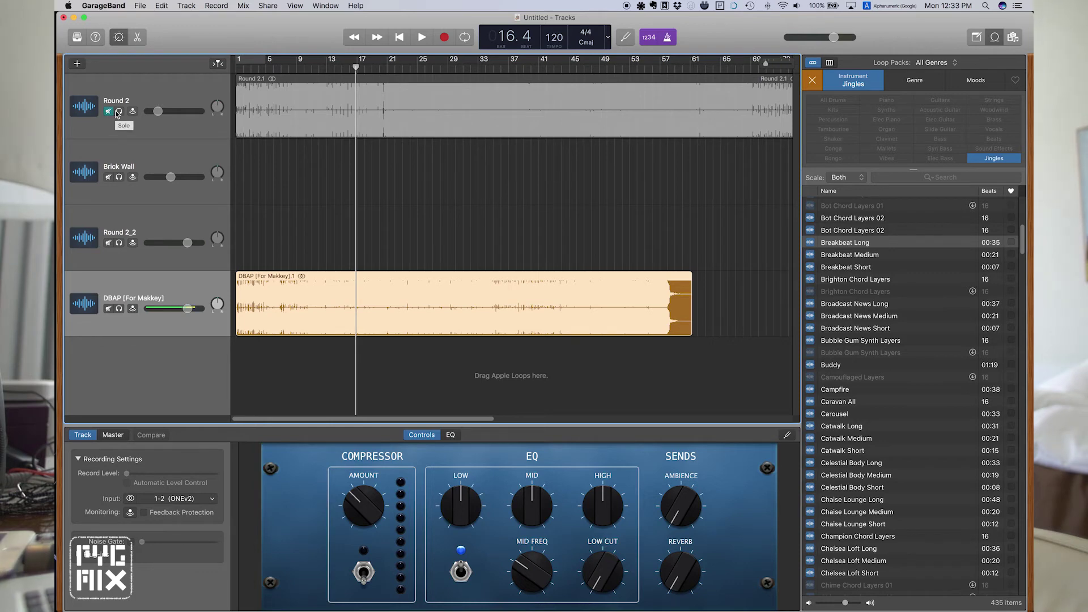
{"action": "left_click", "coordinate": [119, 111]}
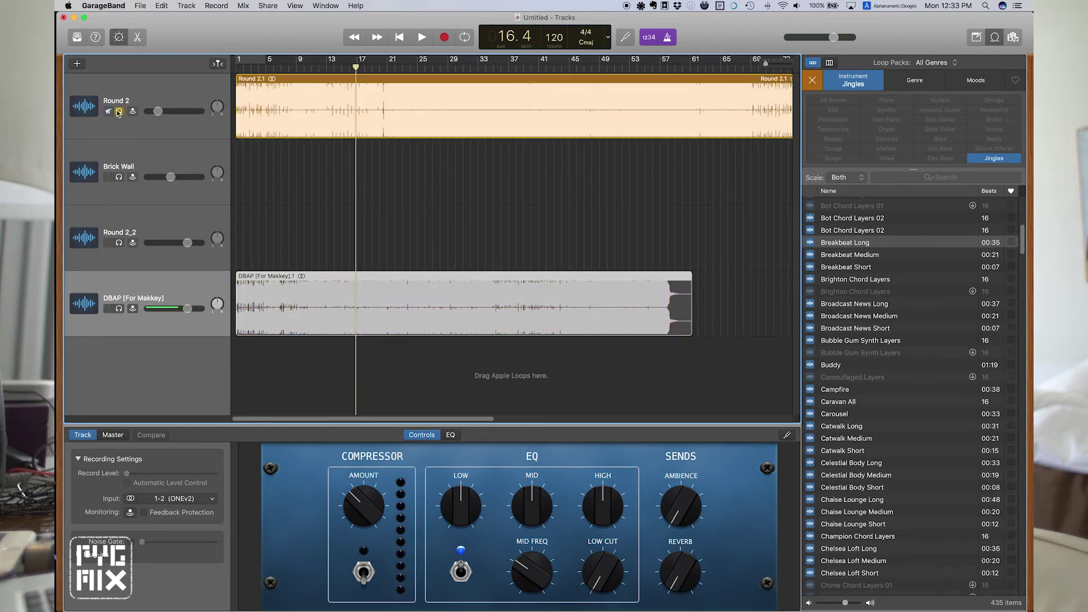
{"action": "left_click", "coordinate": [122, 113]}
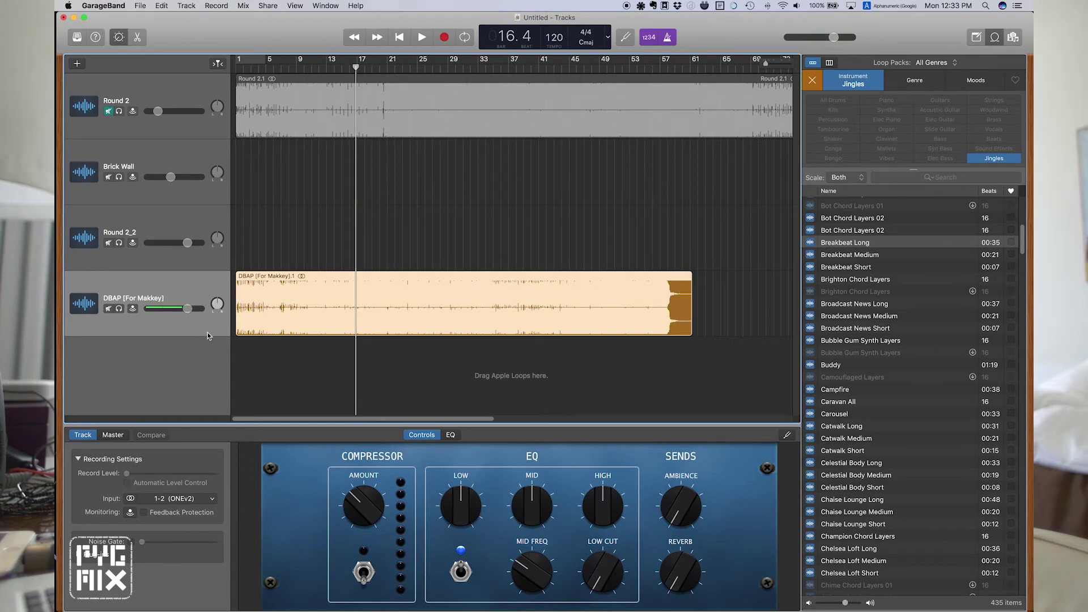
Set the DBAP track's recording input to No Input and play the project from the beginning.
{"action": "left_click", "coordinate": [188, 501]}
{"action": "left_click", "coordinate": [183, 511]}
{"action": "key", "text": "Return"}
{"action": "key", "text": "space"}
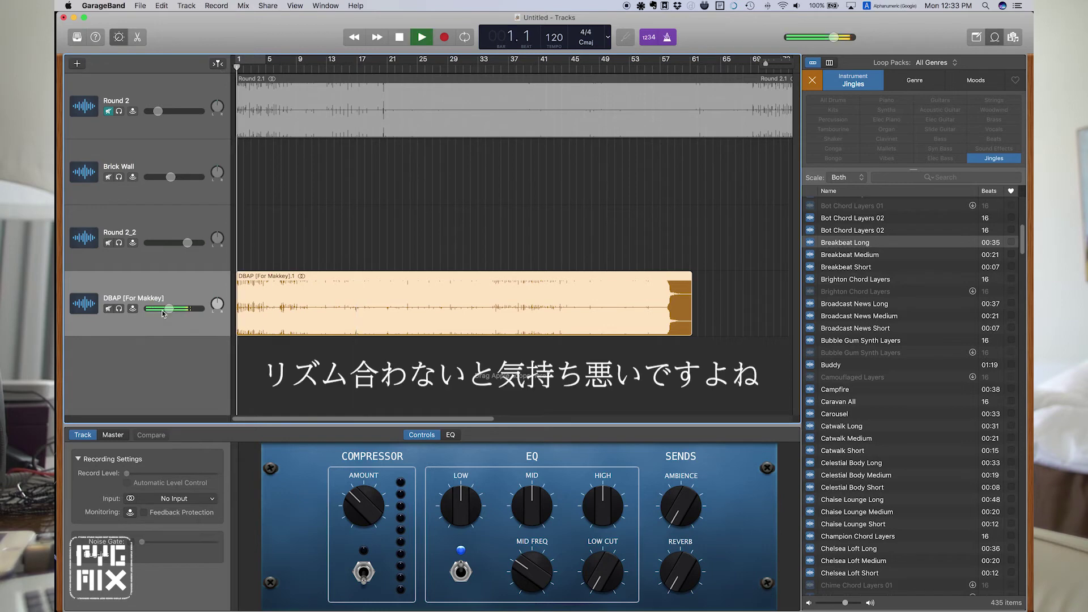
Lower the DBAP track's volume to roughly a quarter of its slider range and stop playback.
{"action": "left_click_drag", "start_coordinate": [187, 308], "coordinate": [163, 310]}
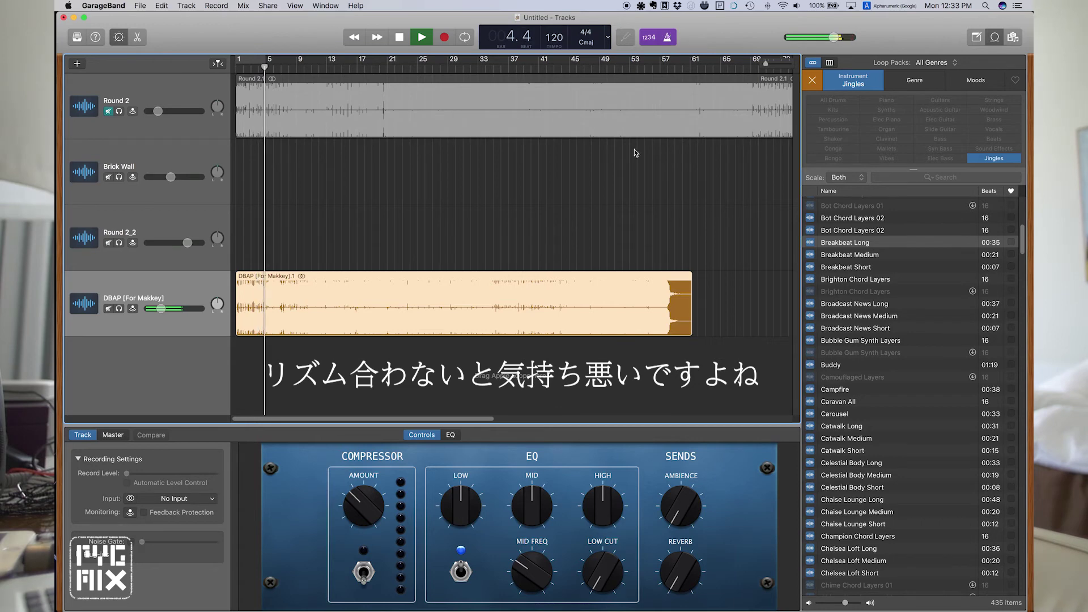
{"action": "key", "text": "space"}
Examine how the DBAP waveform's opening lines up with the beat grid, and play the first beats from bar 1.
{"action": "key", "text": "super+Right"}
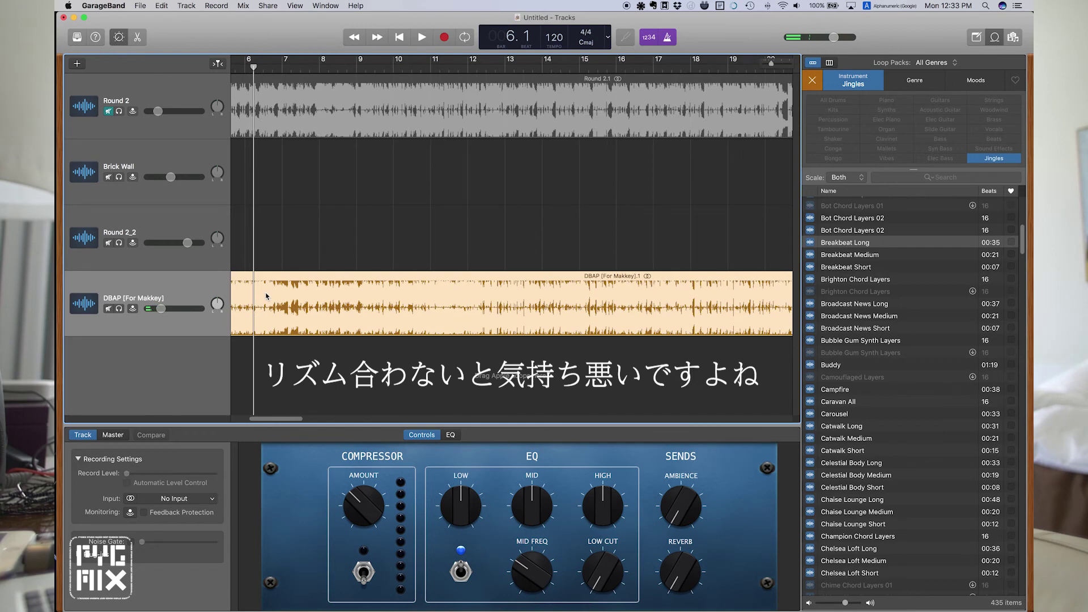
{"action": "key", "text": "super+Right"}
{"action": "key", "text": "super+Right"}
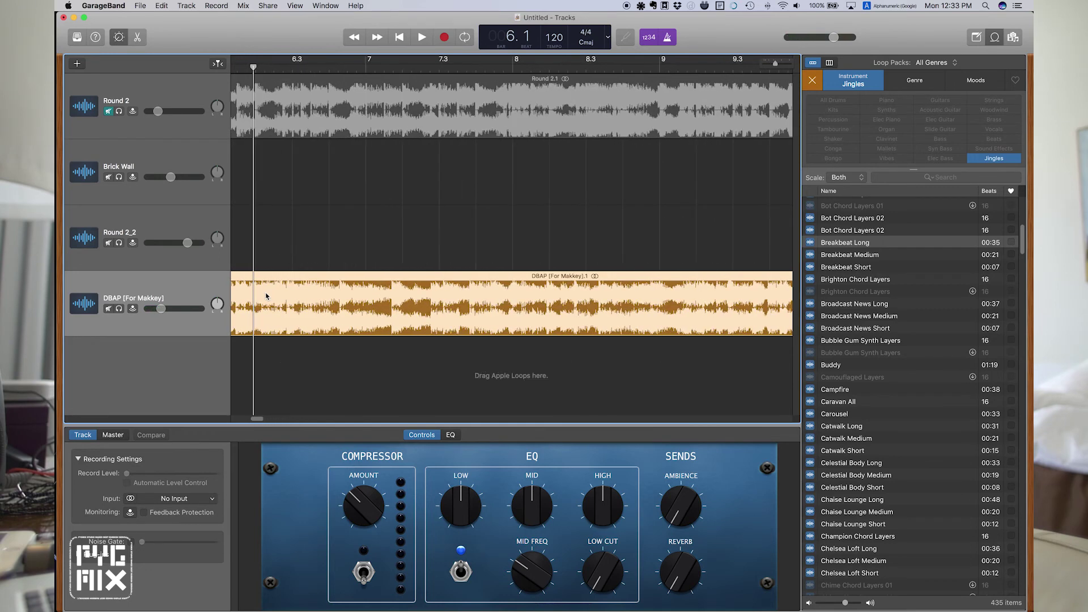
{"action": "scroll", "coordinate": [266, 296], "scroll_direction": "left", "scroll_amount": 10}
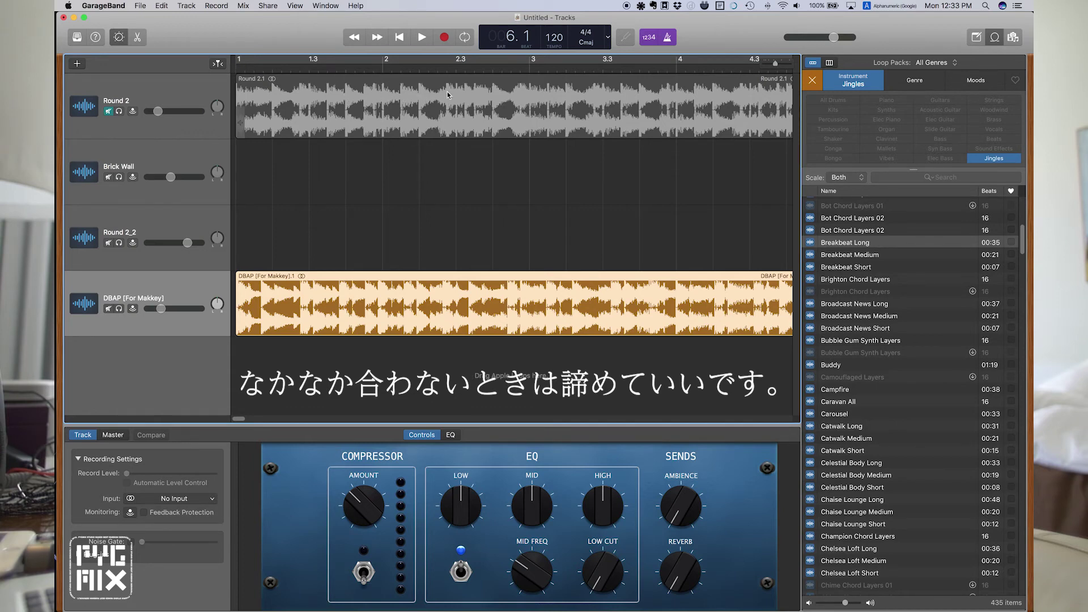
{"action": "scroll", "coordinate": [562, 90], "scroll_direction": "left", "scroll_amount": 1}
{"action": "scroll", "coordinate": [533, 97], "scroll_direction": "right", "scroll_amount": 10}
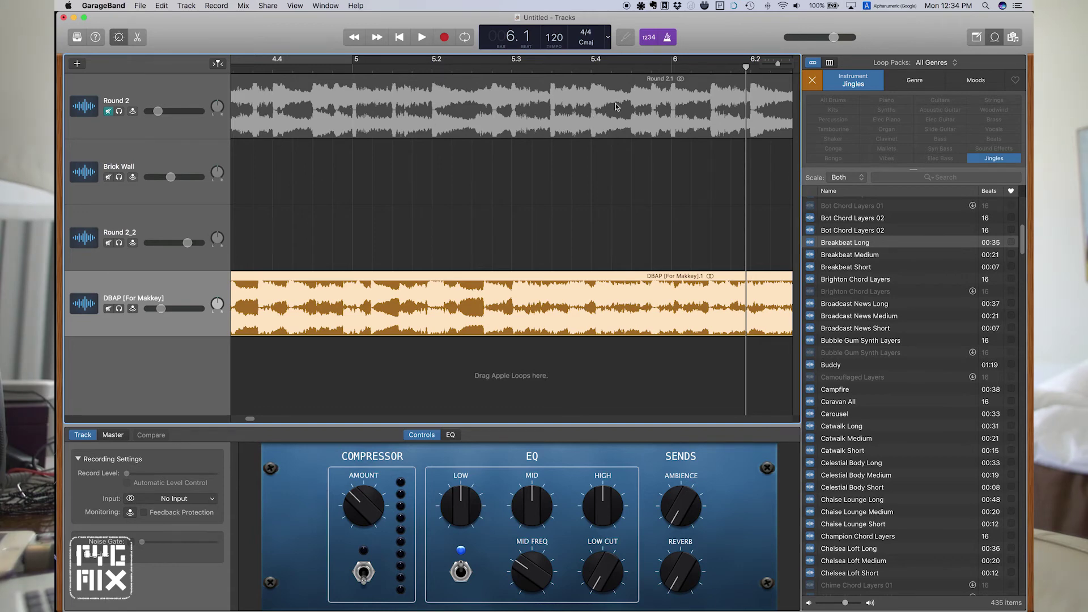
{"action": "scroll", "coordinate": [491, 140], "scroll_direction": "down", "scroll_amount": 5}
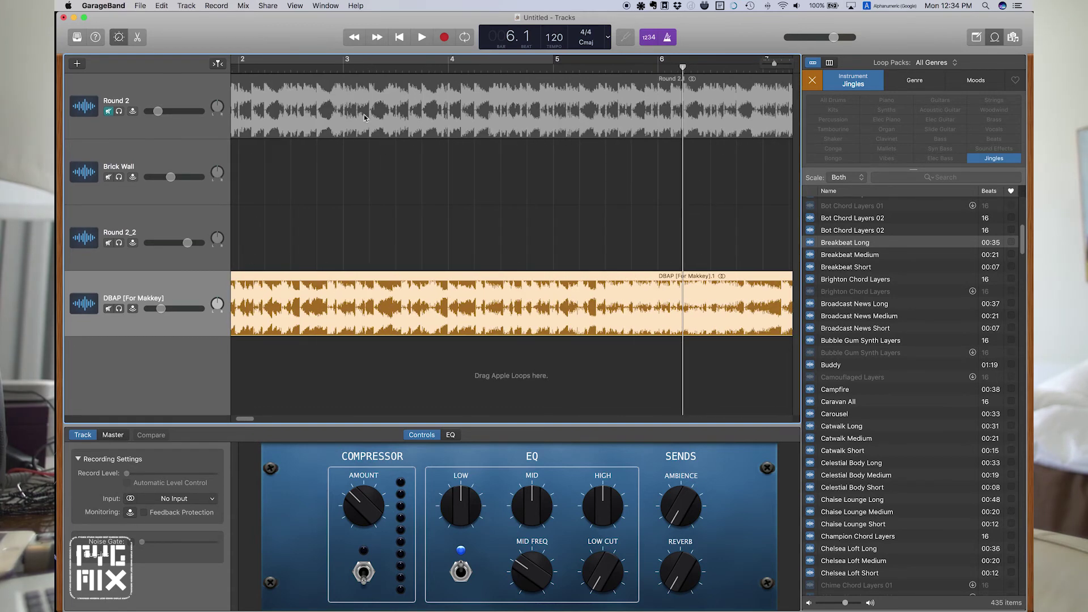
{"action": "scroll", "coordinate": [414, 284], "scroll_direction": "up", "scroll_amount": 5}
{"action": "scroll", "coordinate": [413, 298], "scroll_direction": "left", "scroll_amount": 10}
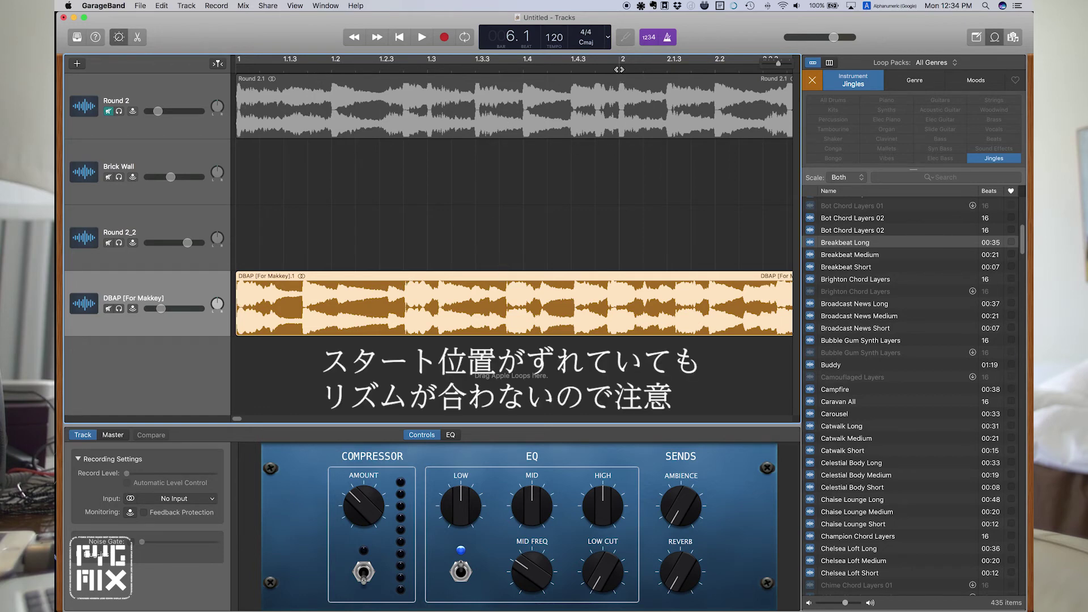
{"action": "scroll", "coordinate": [595, 118], "scroll_direction": "right", "scroll_amount": 3}
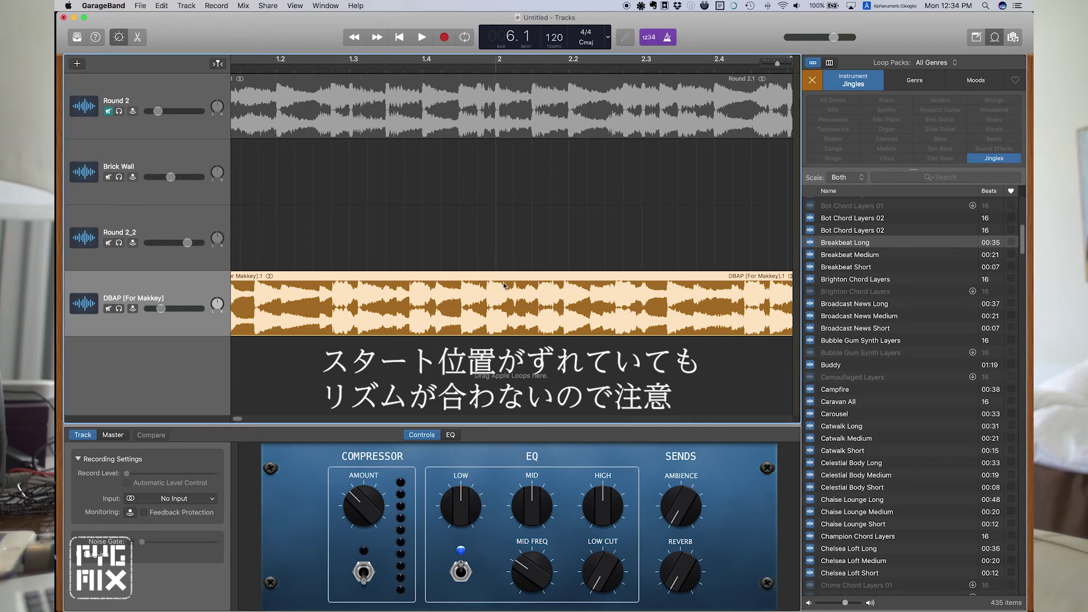
{"action": "key", "text": "Return"}
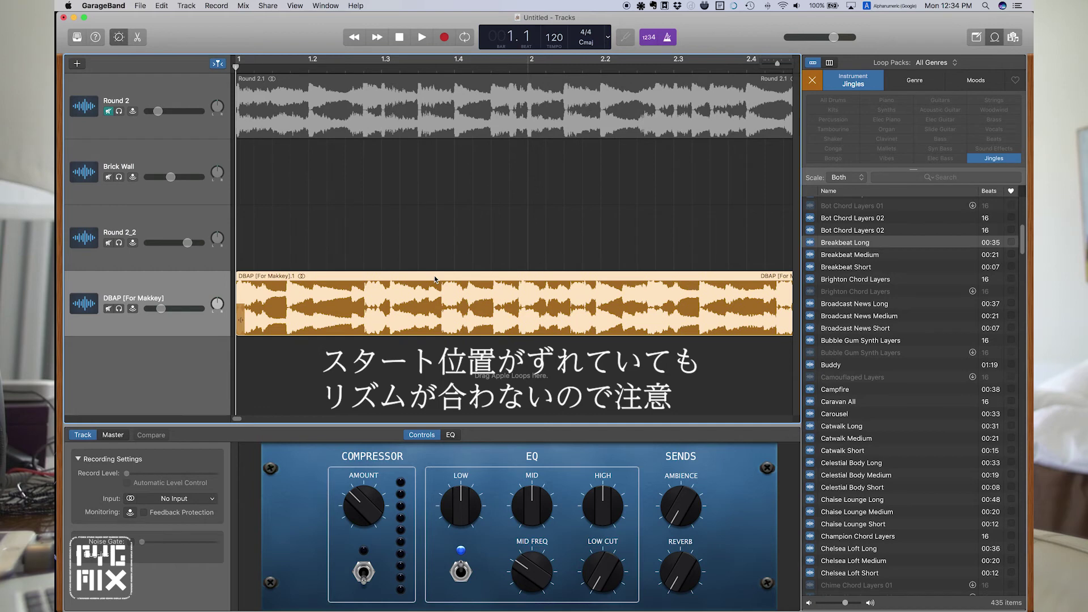
{"action": "key", "text": "space"}
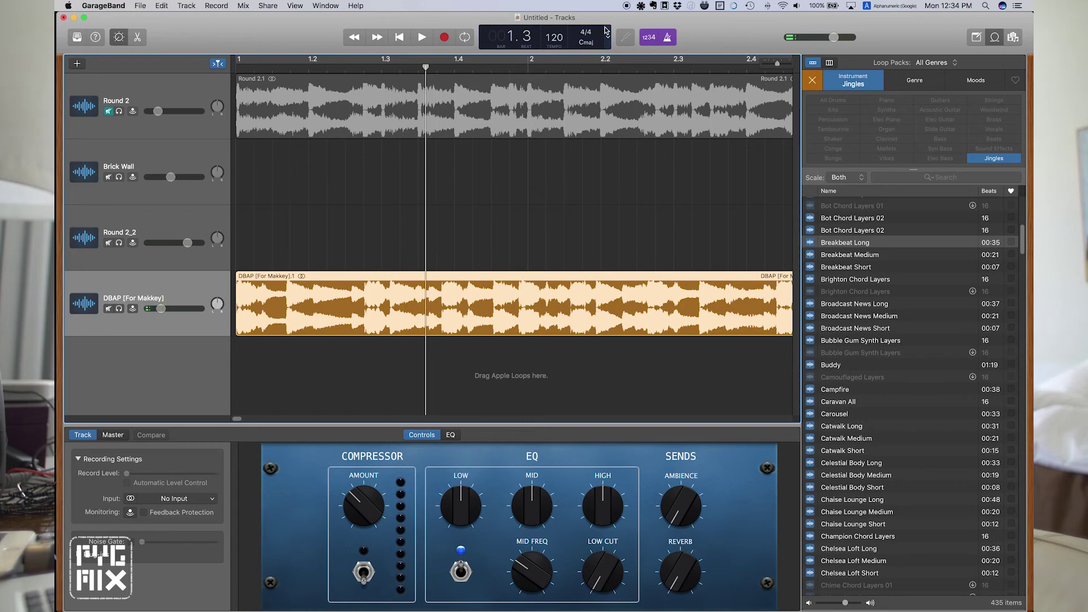
Set the project tempo to 140 BPM and play from the beginning to check the DBAP track against the metronome.
{"action": "left_click_drag", "start_coordinate": [555, 43], "coordinate": [555, 27]}
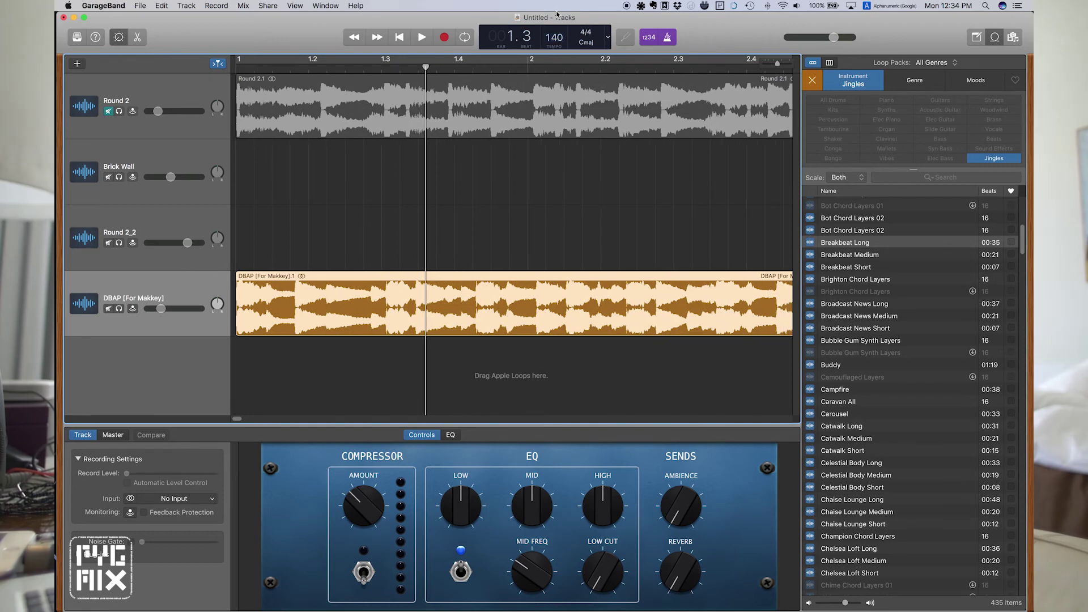
{"action": "key", "text": "Return"}
{"action": "key", "text": "space"}
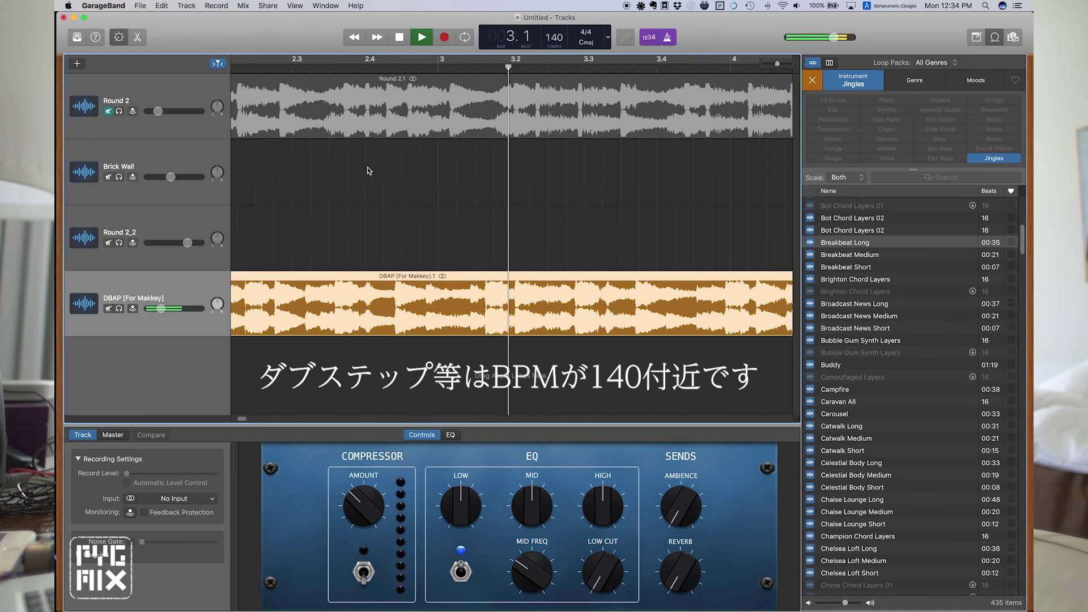
{"action": "key", "text": "space"}
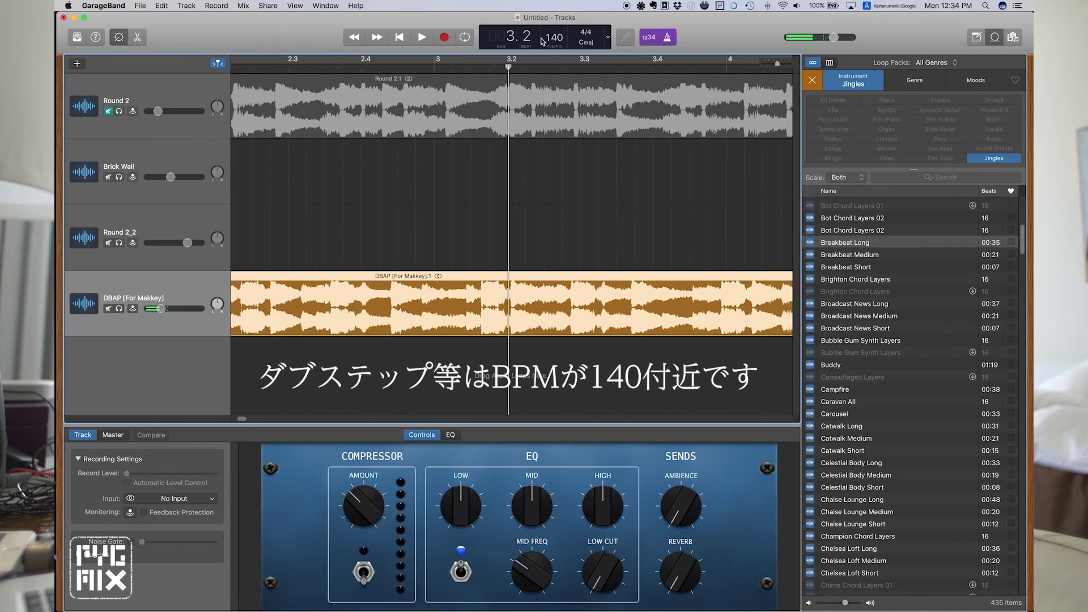
Set the project tempo to 160 BPM and listen from bar 1 to compare the DBAP track with the metronome.
{"action": "left_click_drag", "start_coordinate": [542, 41], "coordinate": [542, 29]}
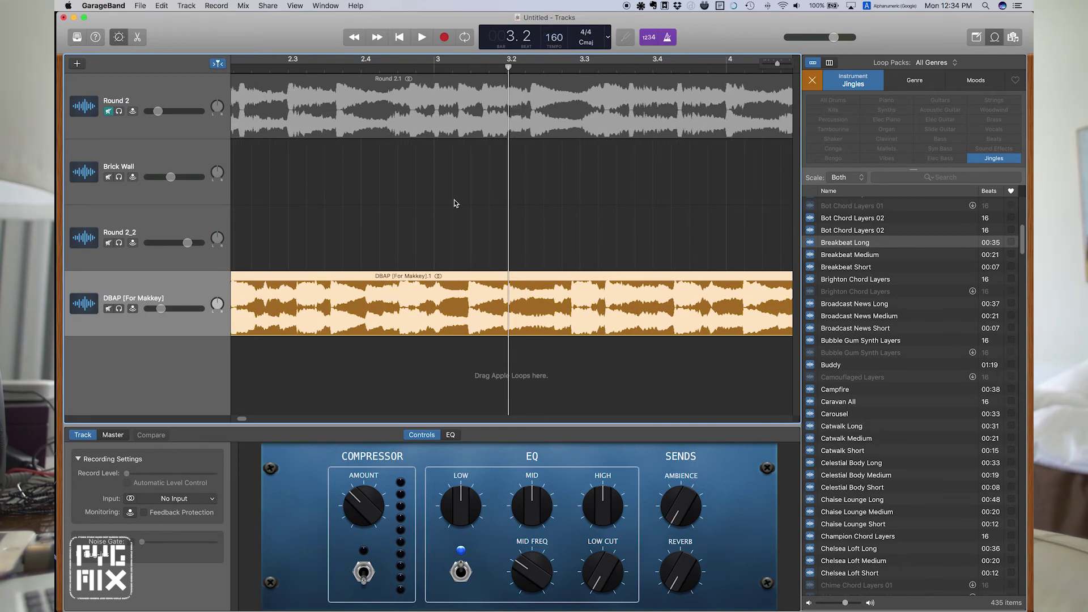
{"action": "scroll", "coordinate": [462, 190], "scroll_direction": "left", "scroll_amount": 10}
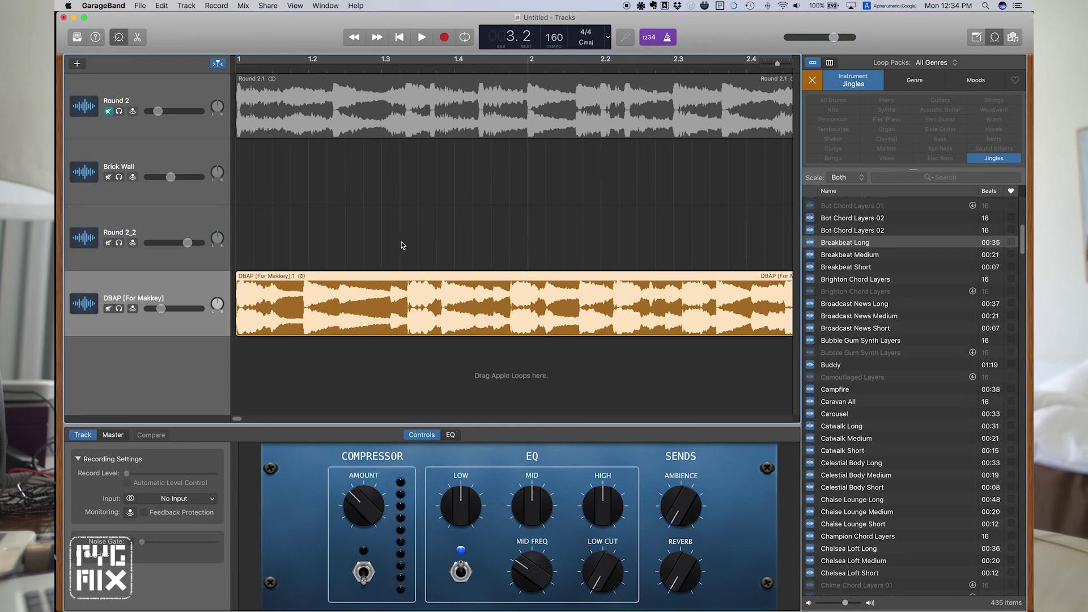
{"action": "key", "text": "Return"}
{"action": "key", "text": "space"}
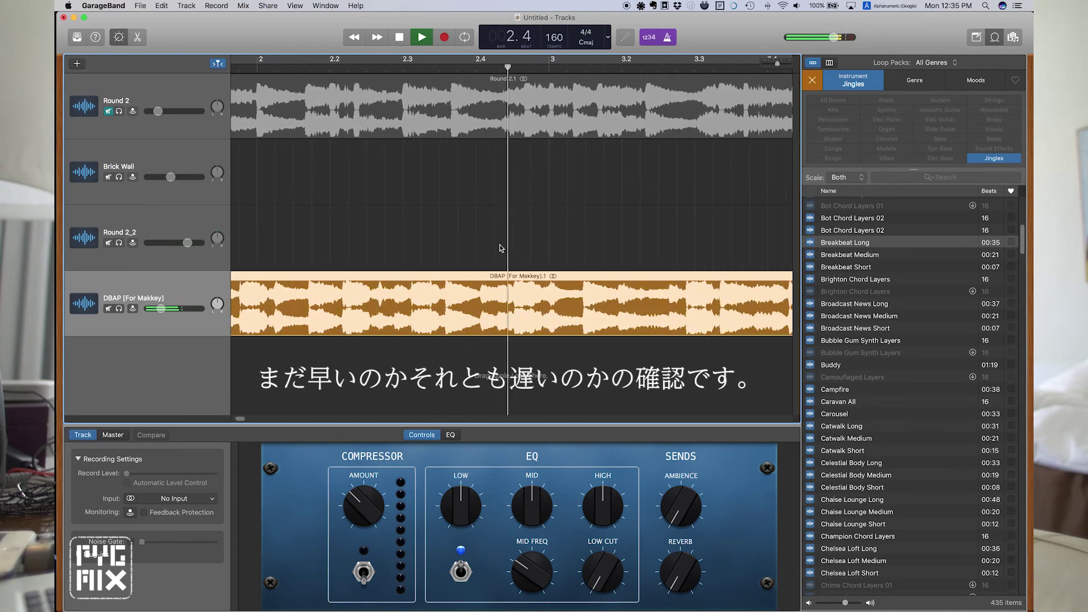
{"action": "key", "text": "space"}
Set the project tempo to 170 BPM and place the playhead at bar 3 to compare the DBAP waveform with the grid.
{"action": "scroll", "coordinate": [418, 231], "scroll_direction": "left", "scroll_amount": 6}
{"action": "left_click_drag", "start_coordinate": [559, 41], "coordinate": [559, 32]}
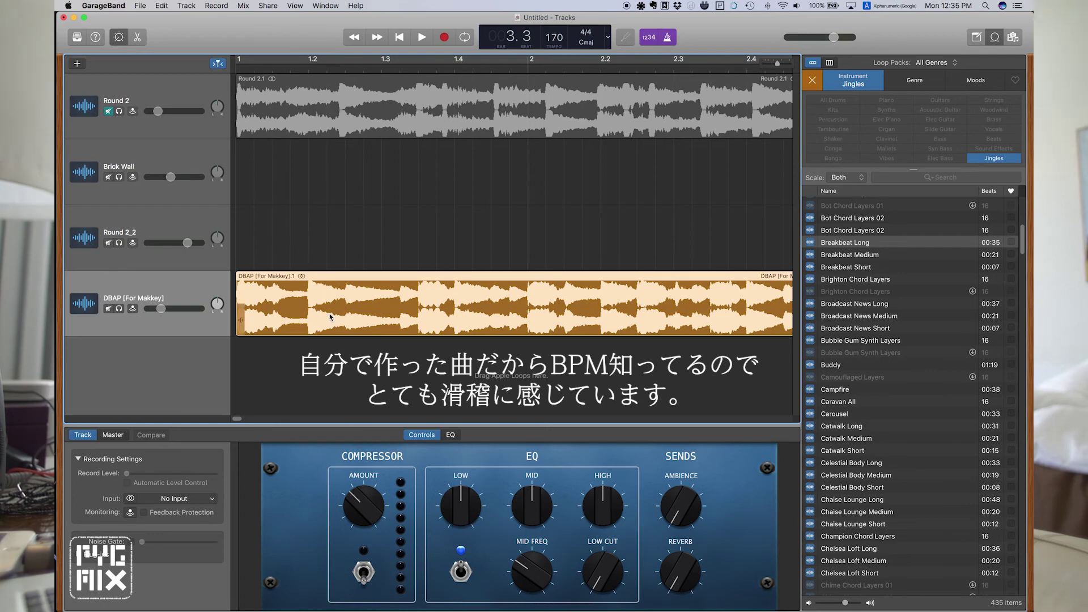
{"action": "scroll", "coordinate": [628, 282], "scroll_direction": "right", "scroll_amount": 5}
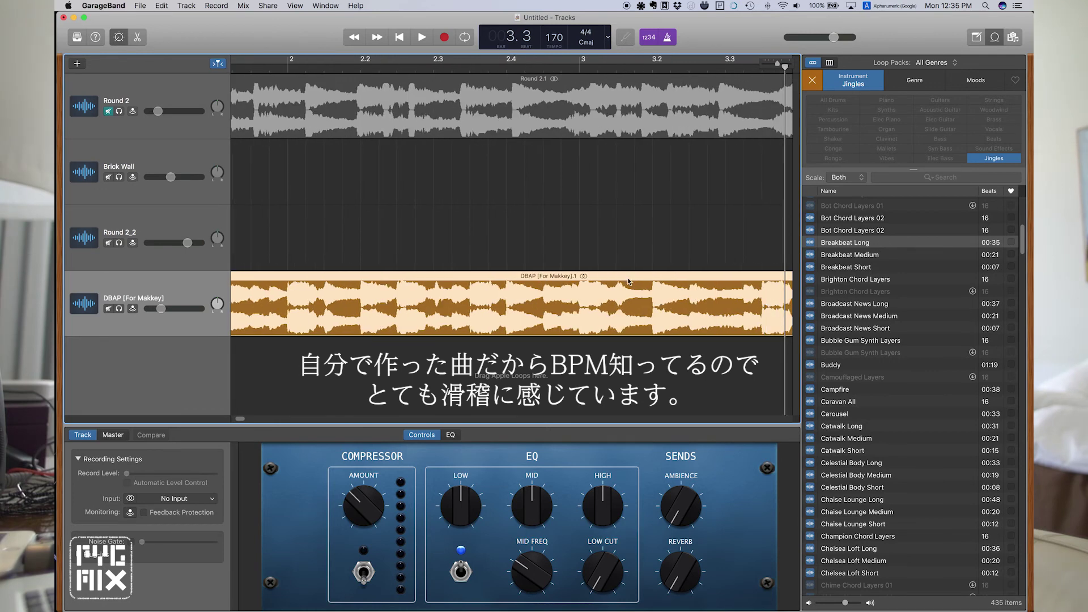
{"action": "left_click", "coordinate": [581, 67]}
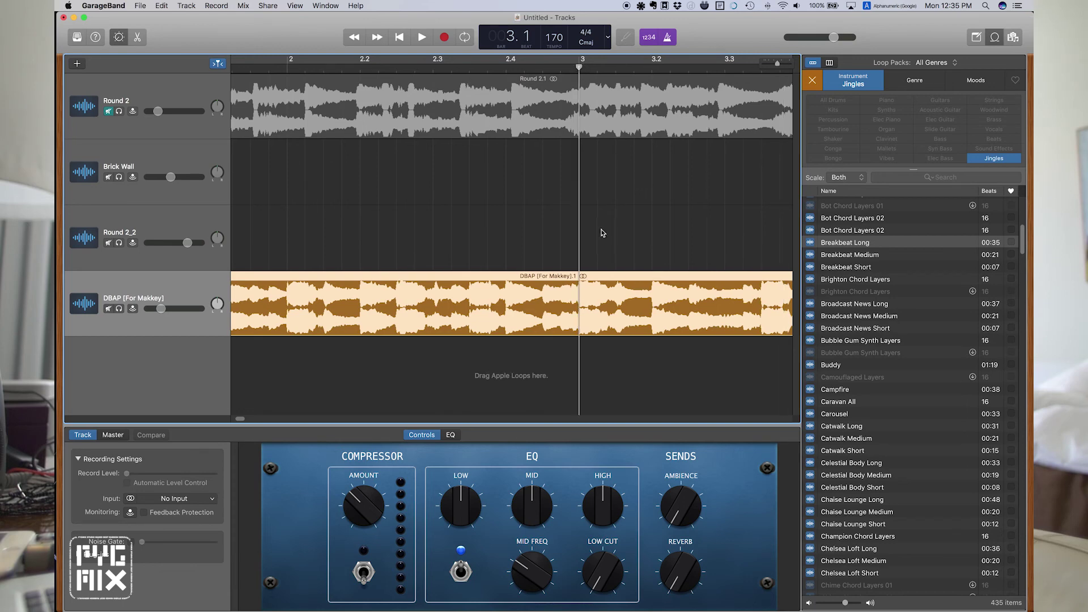
Play the project from the beginning to check the DBAP track against the metronome, stopping in bar 8.
{"action": "key", "text": "super+Left"}
{"action": "key", "text": "Return"}
{"action": "key", "text": "space"}
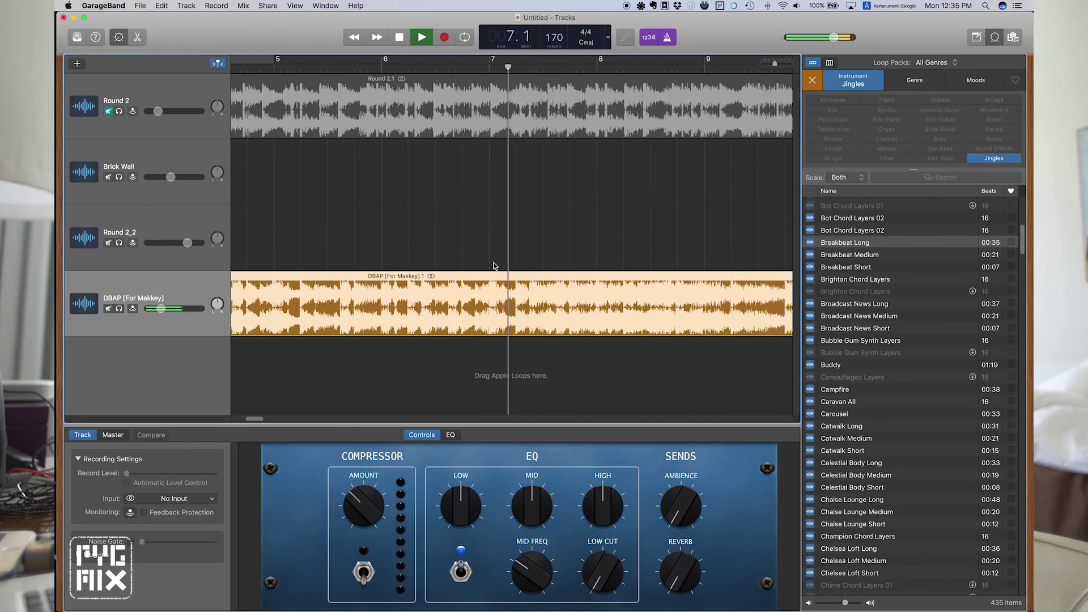
{"action": "key", "text": "space"}
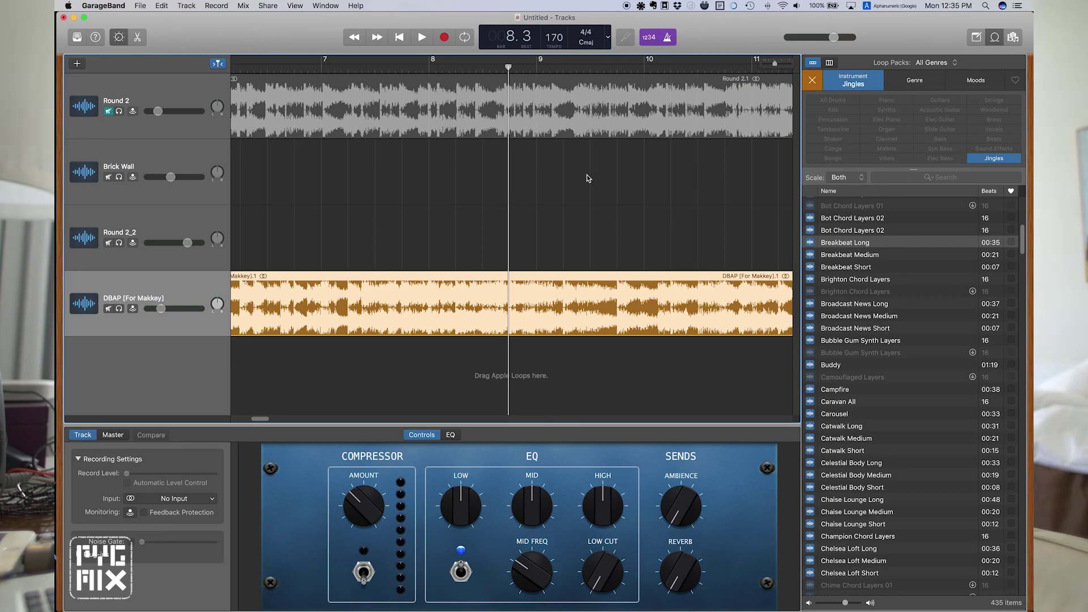
{"action": "scroll", "coordinate": [527, 187], "scroll_direction": "down", "scroll_amount": 5}
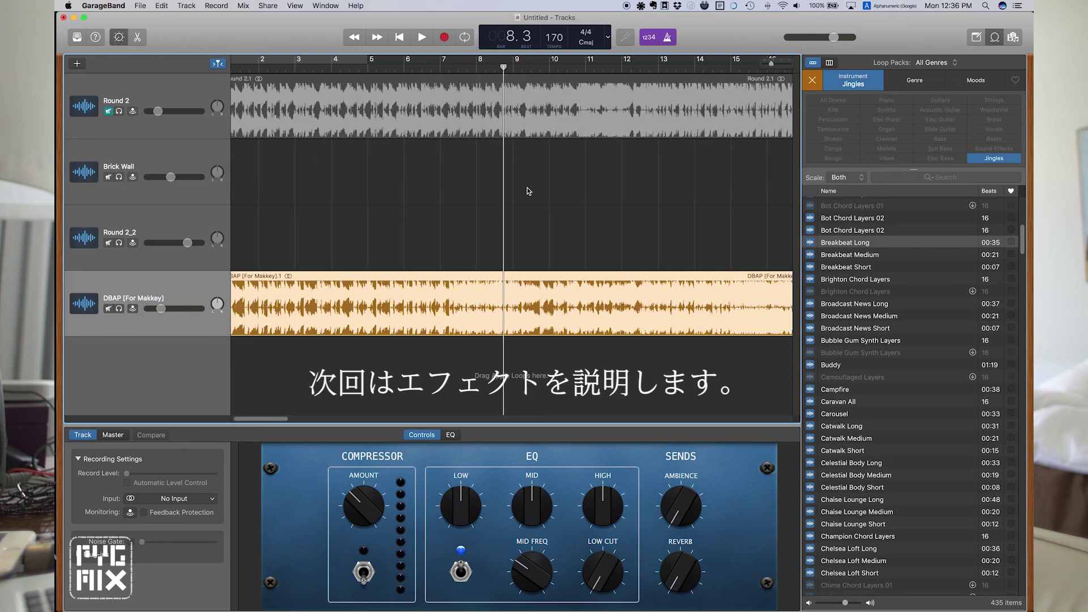
{"action": "scroll", "coordinate": [527, 191], "scroll_direction": "right", "scroll_amount": 1}
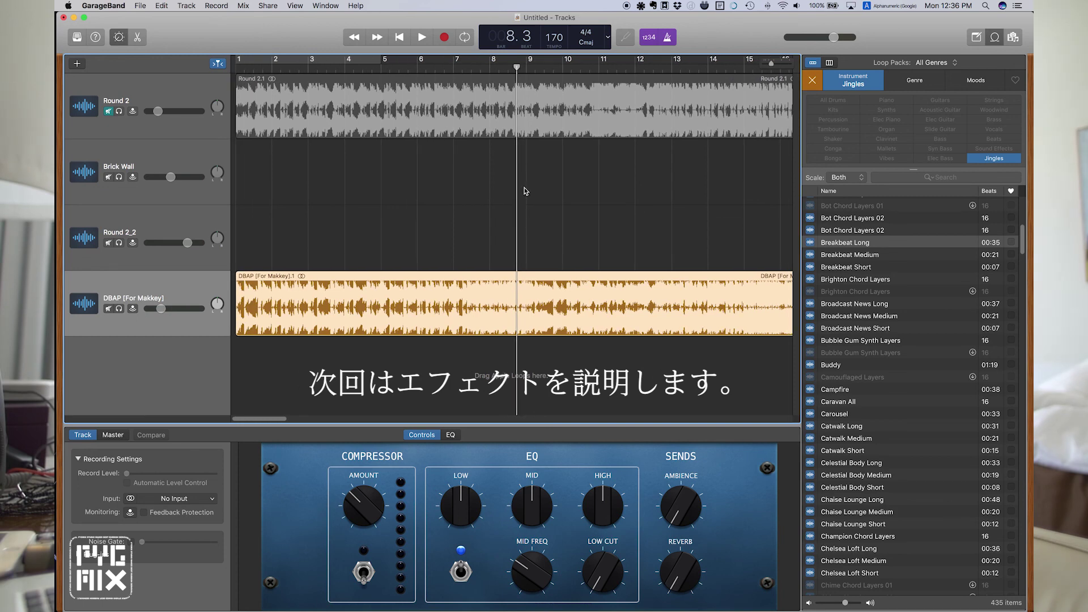